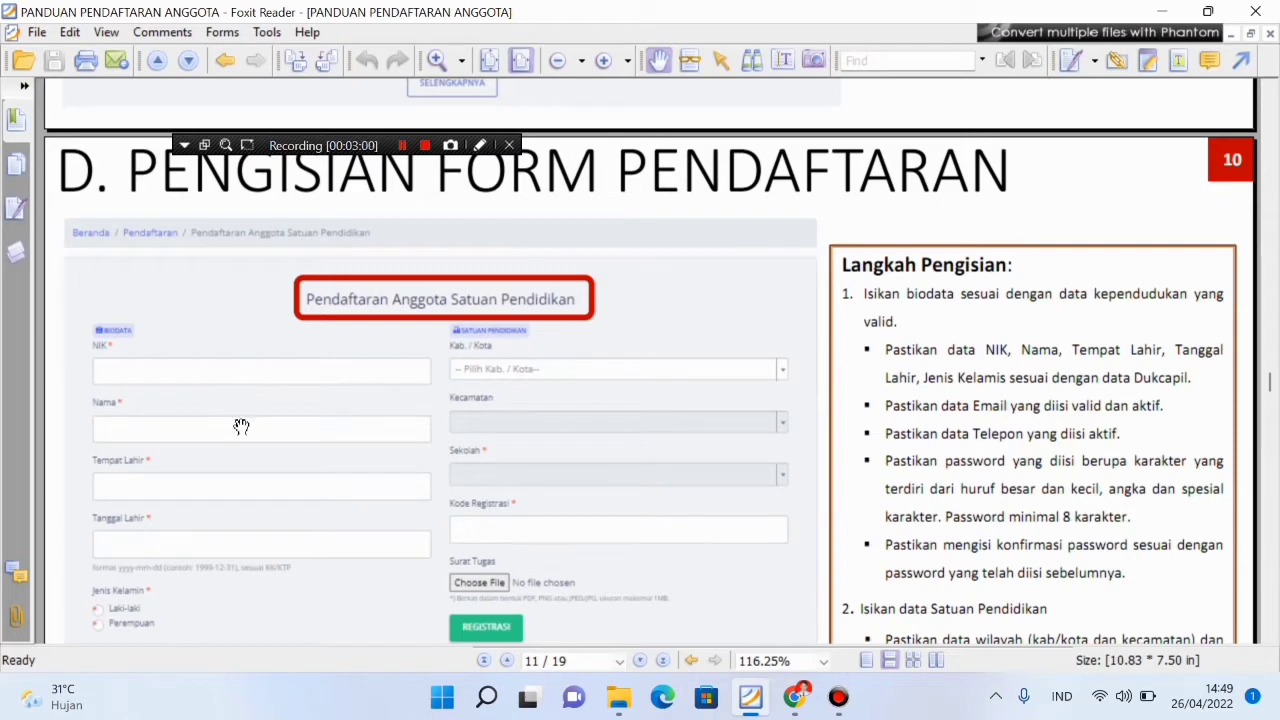
Scroll the PDF guide past pages 11–15 to page 16, section E. PEMUTAKHIRAN DATA ANGGOTA LAMA
scroll(241, 429, down, 1)
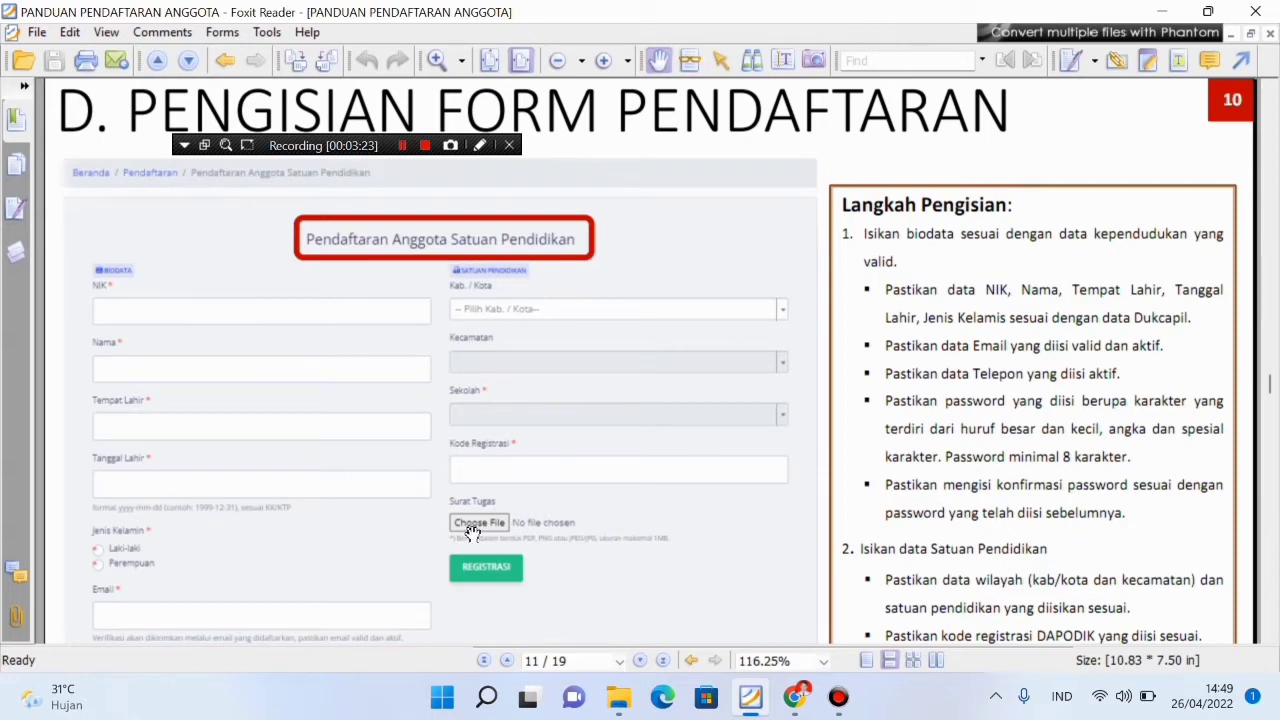
scroll(472, 534, down, 1)
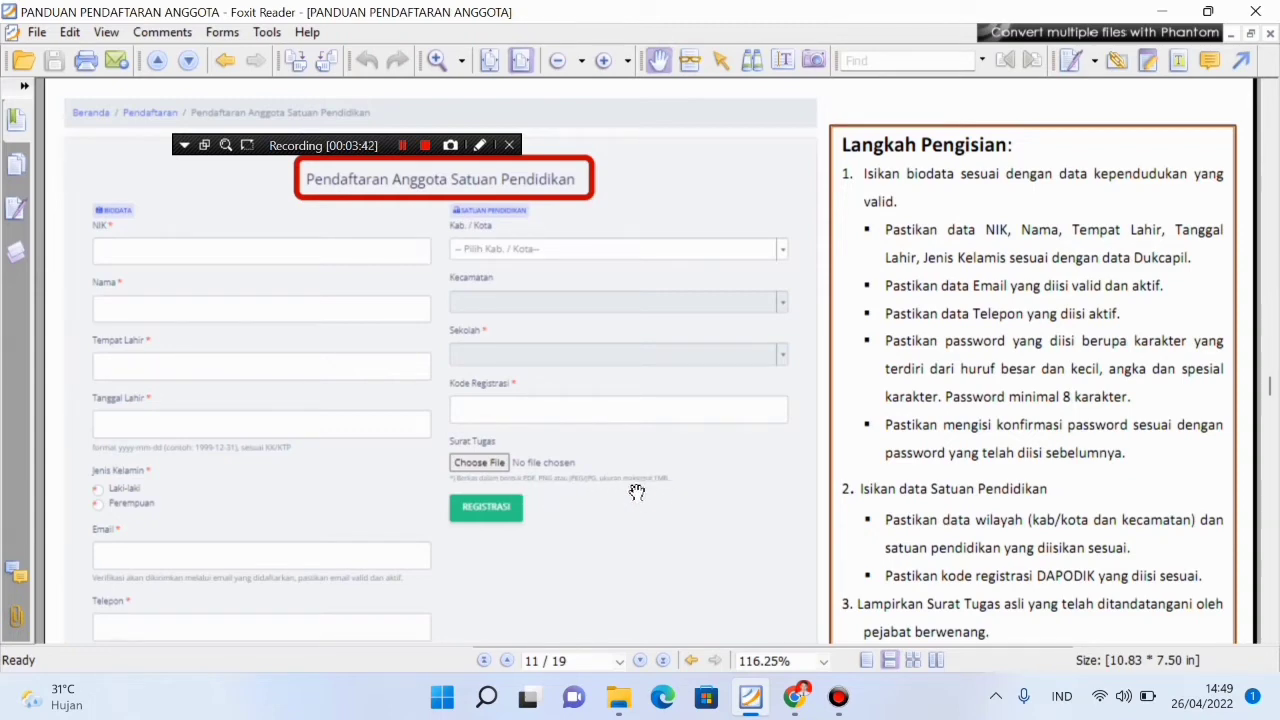
scroll(570, 492, down, 1)
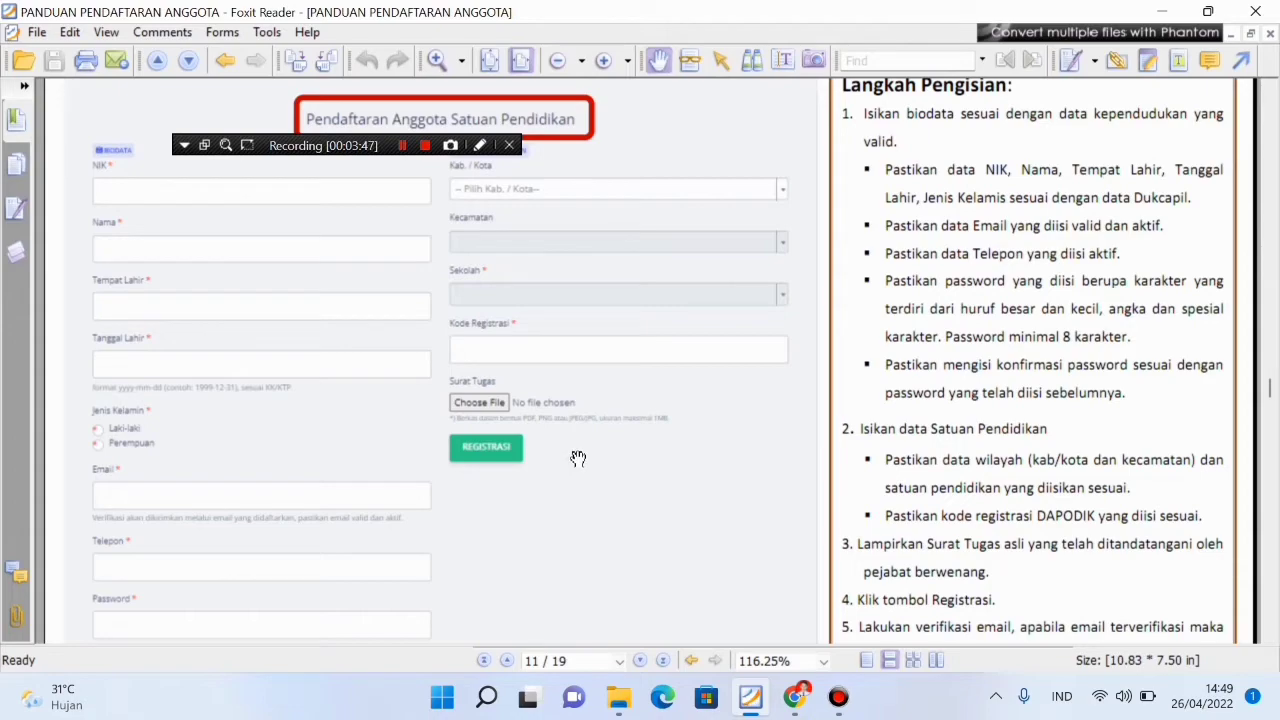
scroll(578, 458, down, 4)
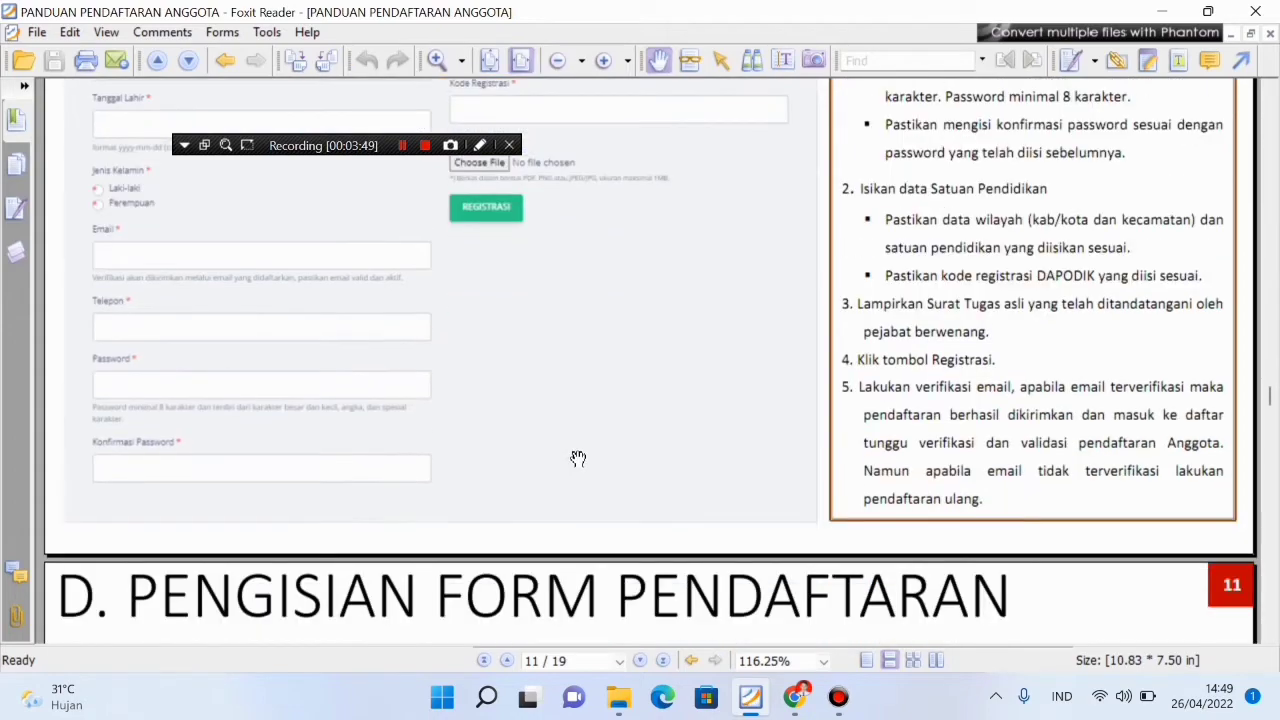
scroll(577, 455, down, 12)
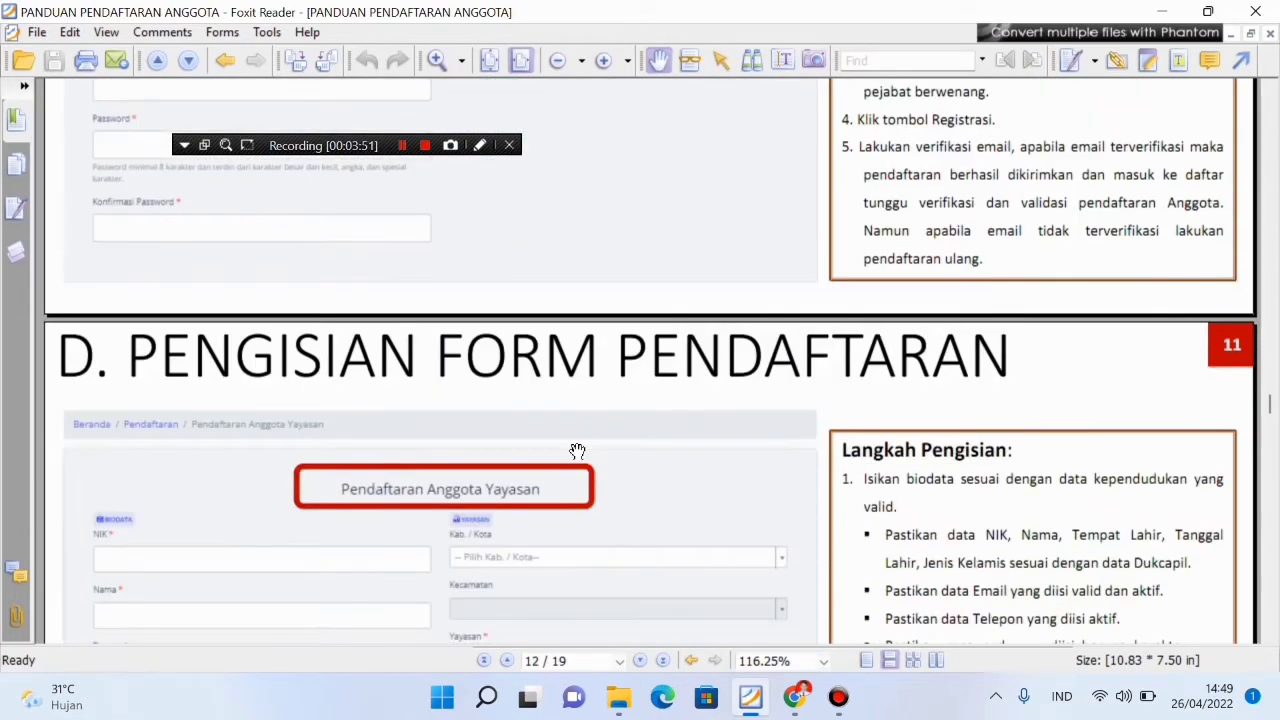
scroll(577, 443, down, 8)
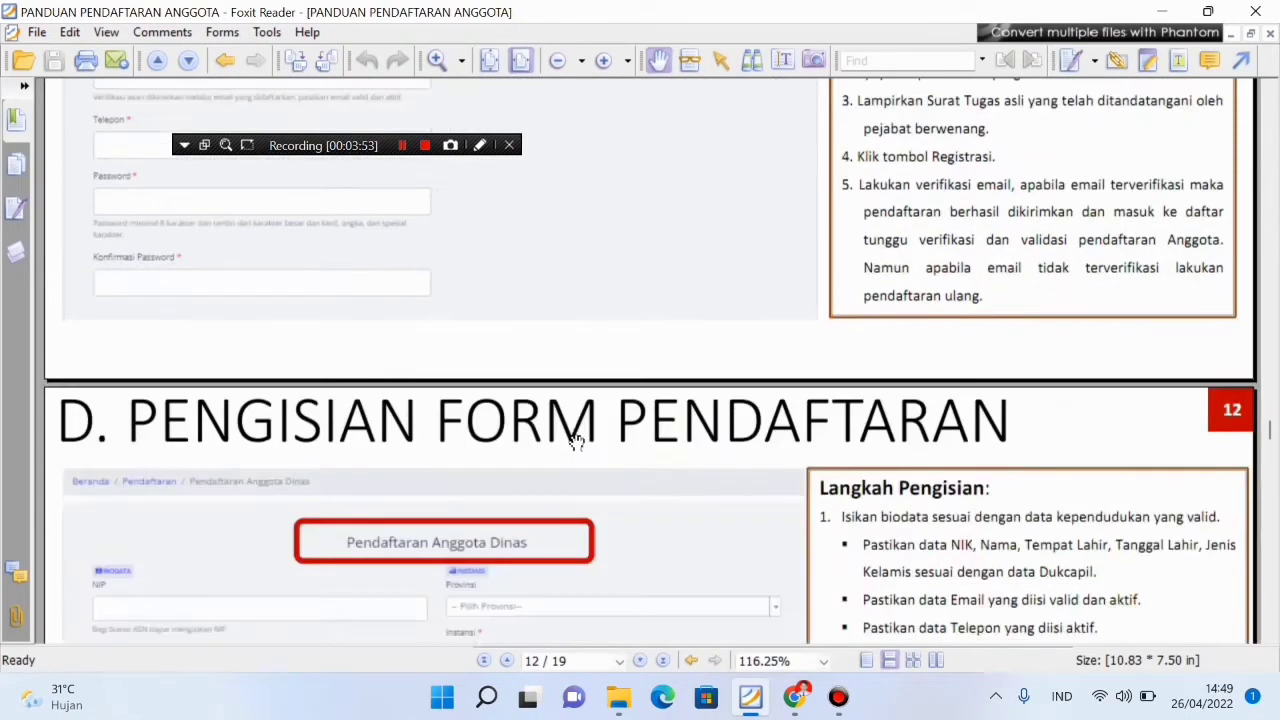
scroll(577, 443, down, 18)
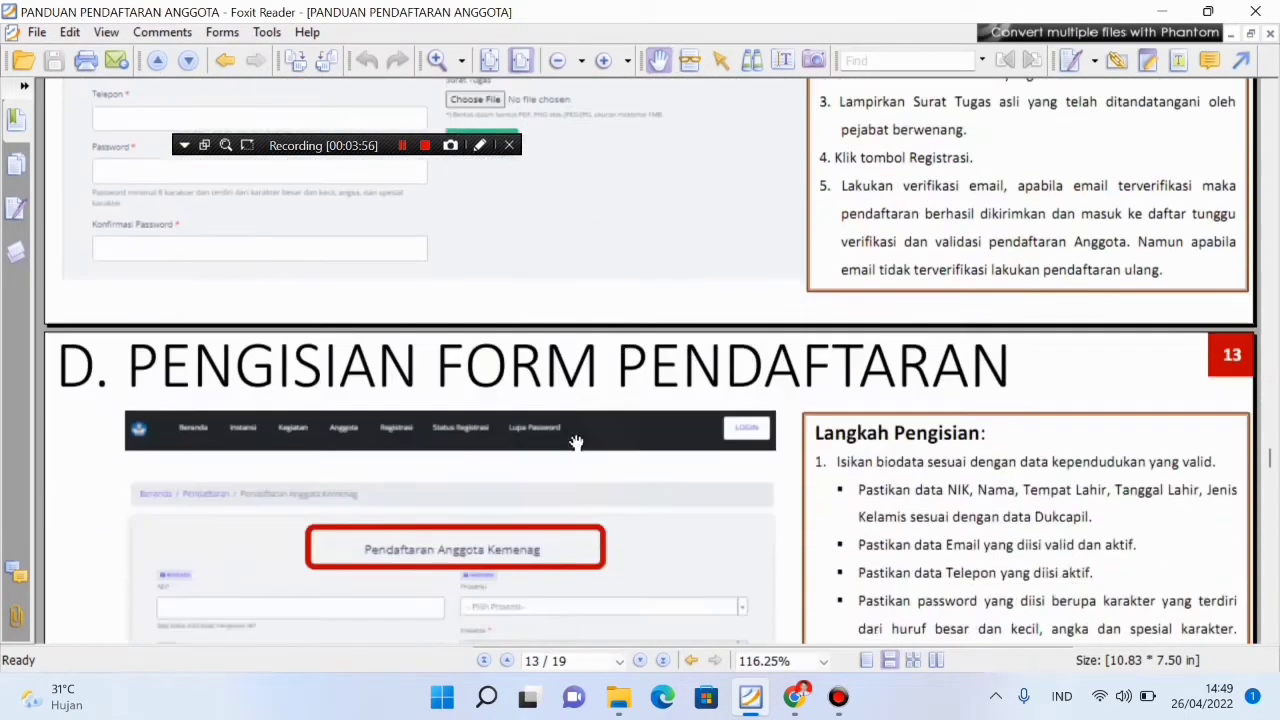
scroll(577, 443, up, 6)
scroll(577, 443, down, 18)
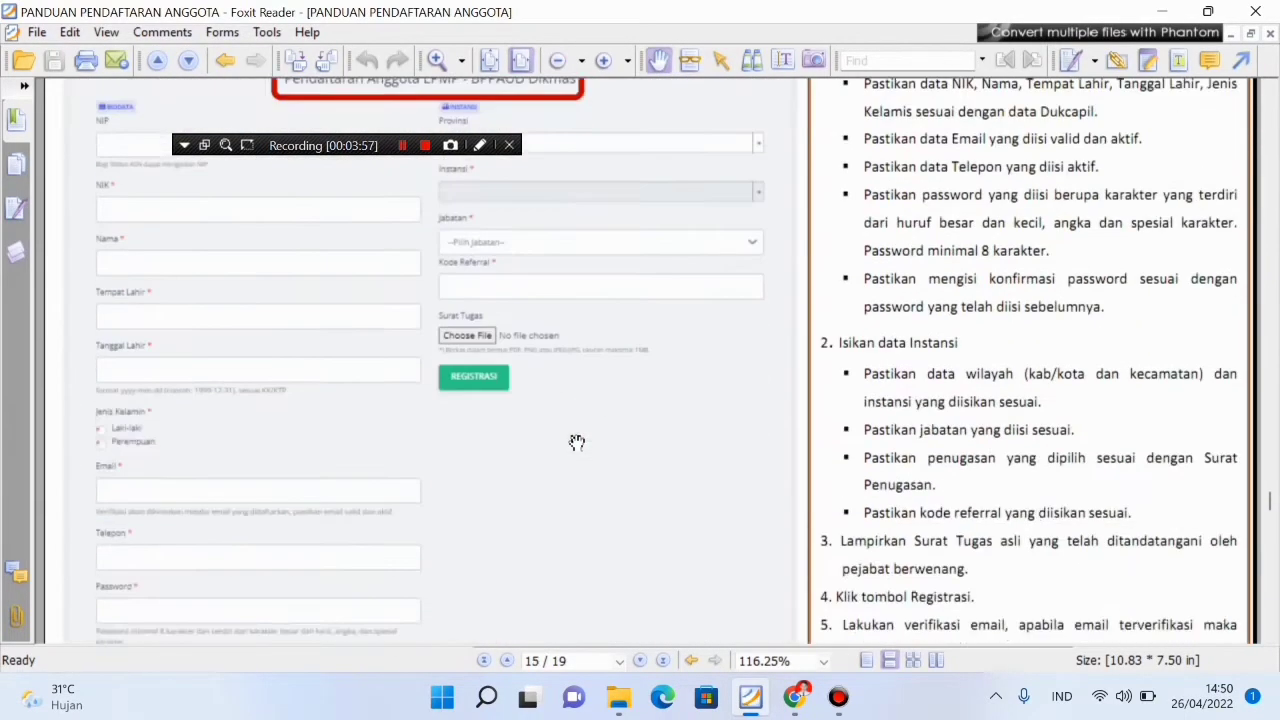
scroll(577, 443, up, 1)
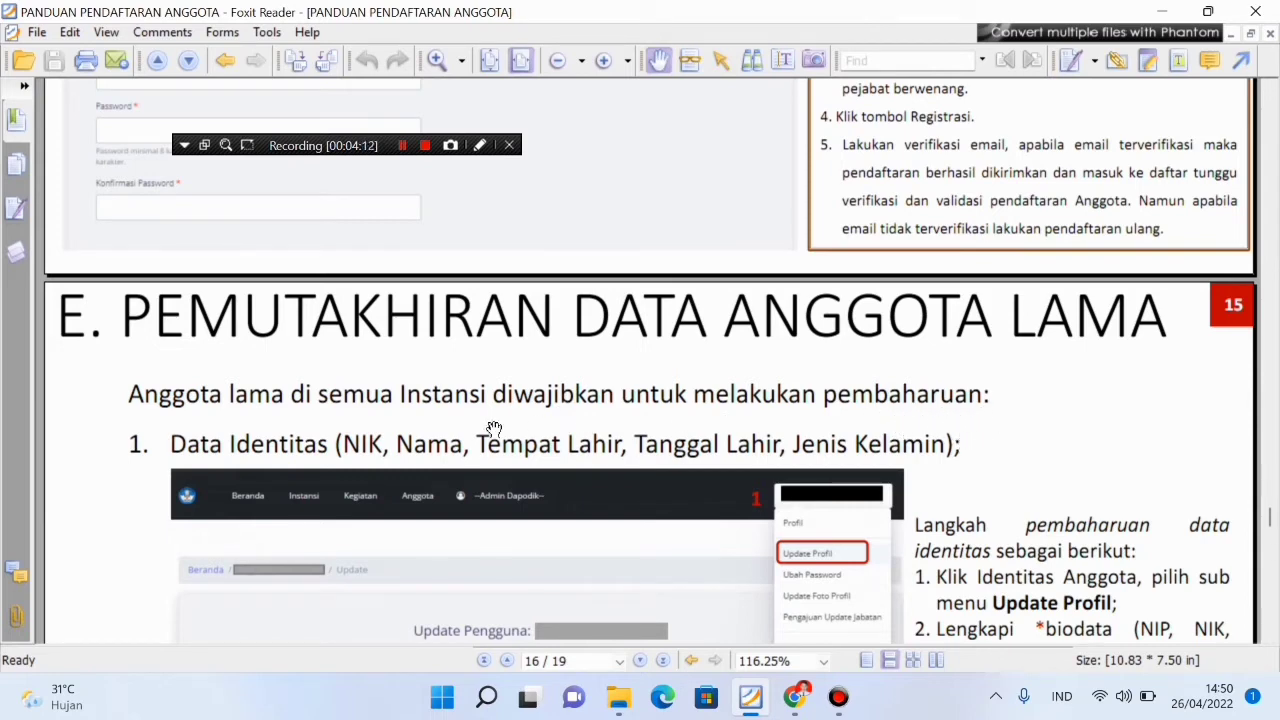
scroll(332, 431, down, 1)
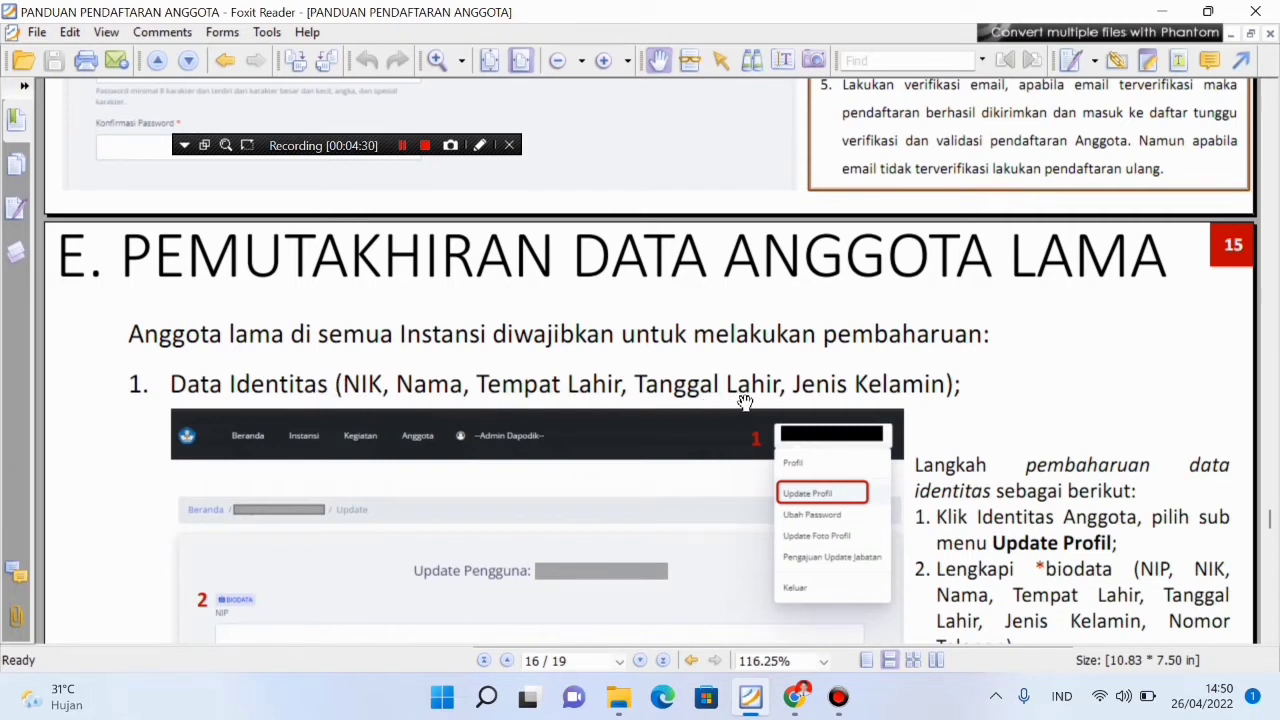
scroll(932, 406, down, 1)
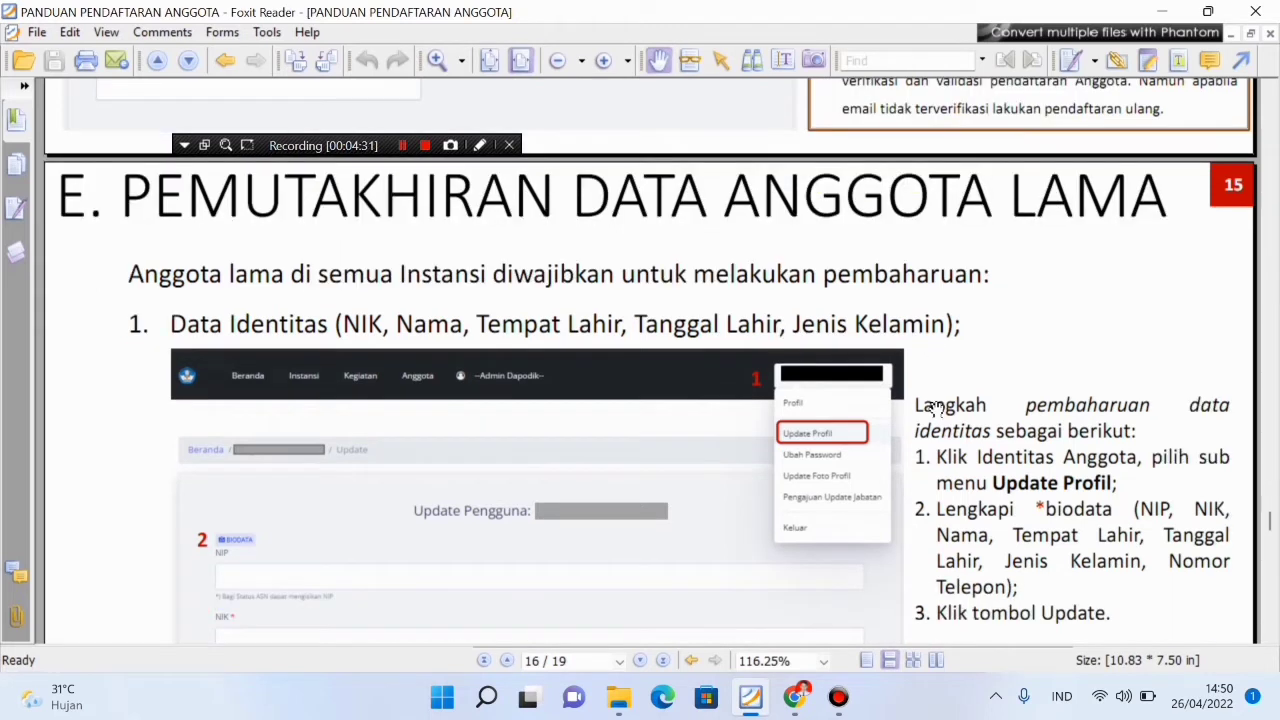
scroll(932, 406, down, 2)
scroll(1058, 446, down, 1)
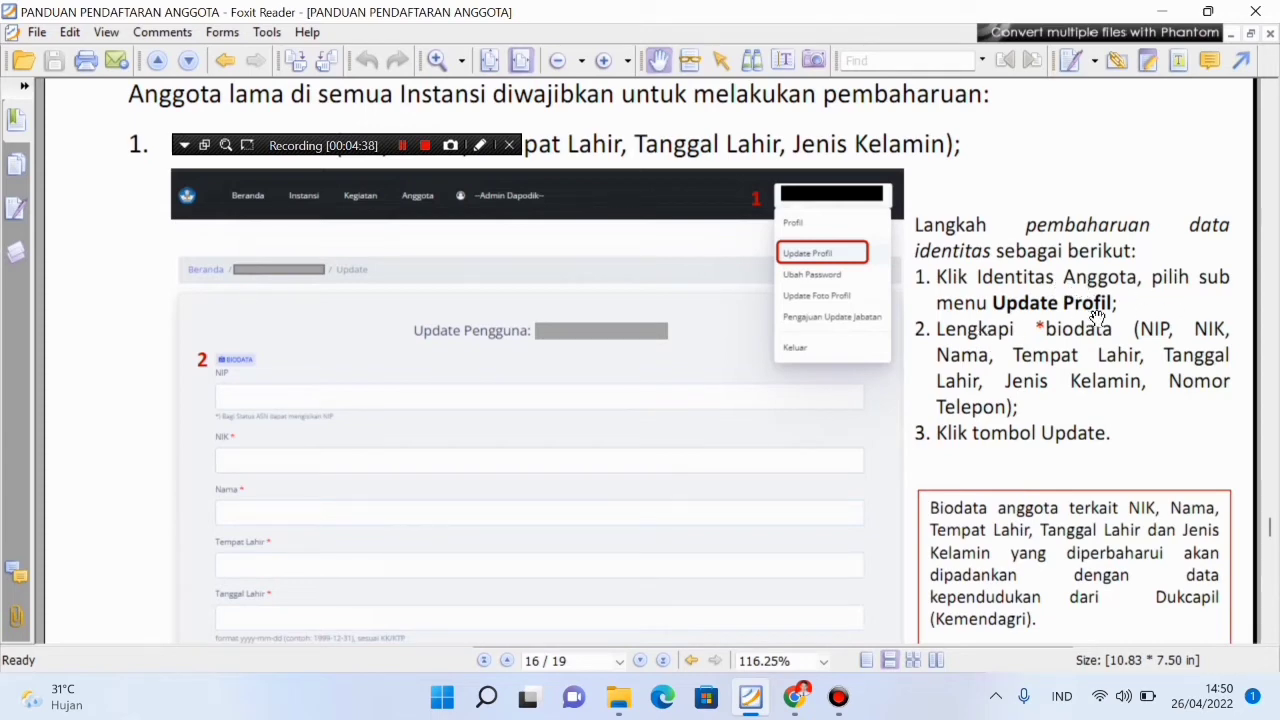
scroll(988, 515, down, 3)
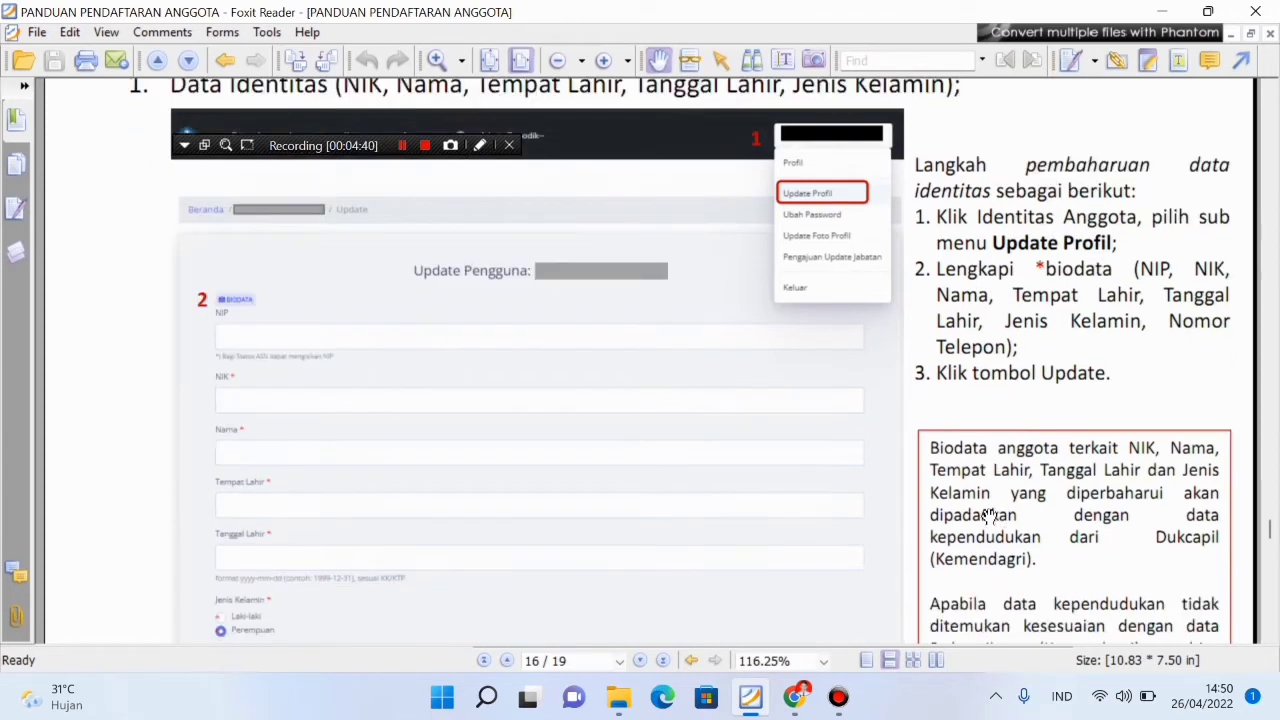
scroll(986, 514, down, 1)
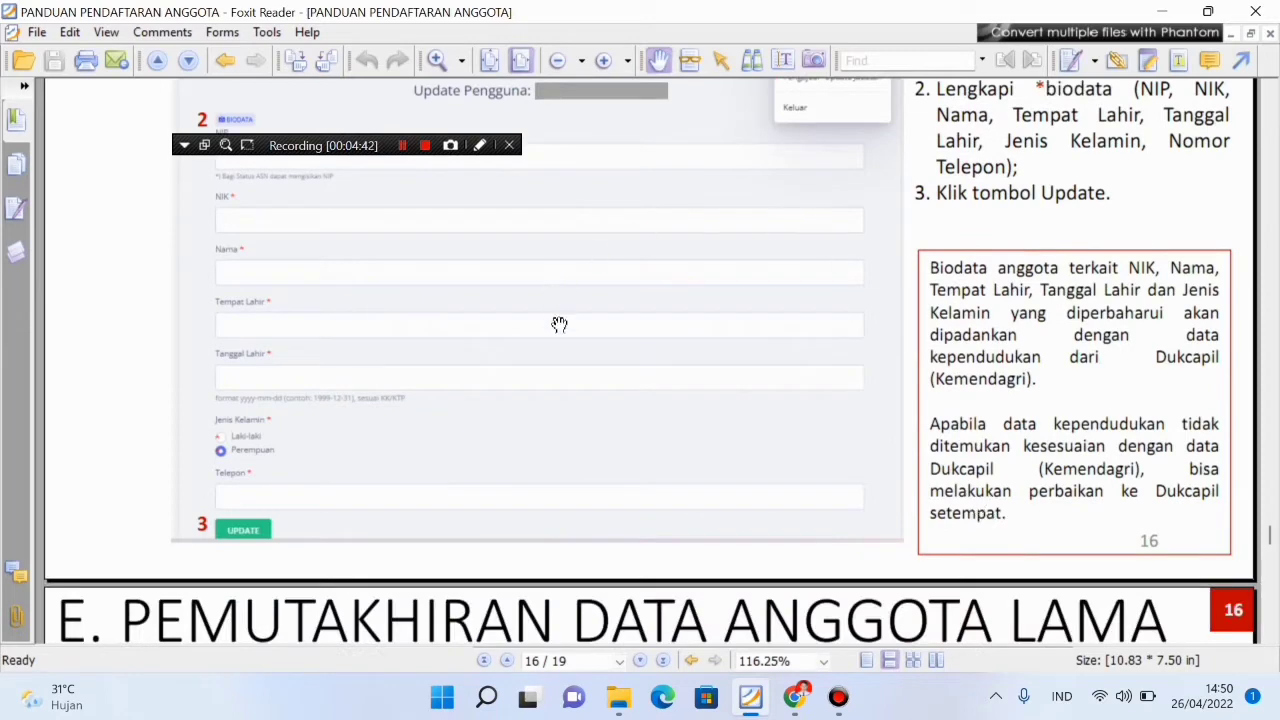
scroll(700, 315, up, 1)
scroll(651, 257, up, 5)
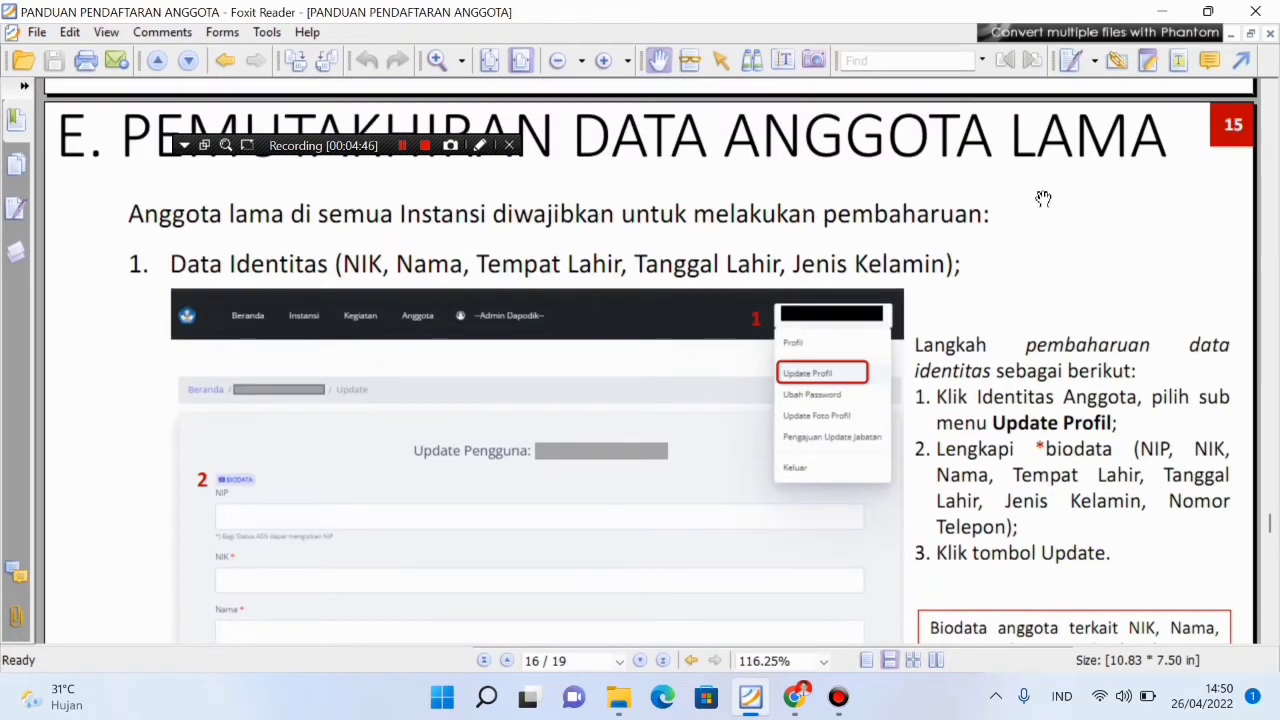
Switch from Foxit Reader to the SDM Pusdatin home page in Chrome, at the Registrasi menu
click(798, 700)
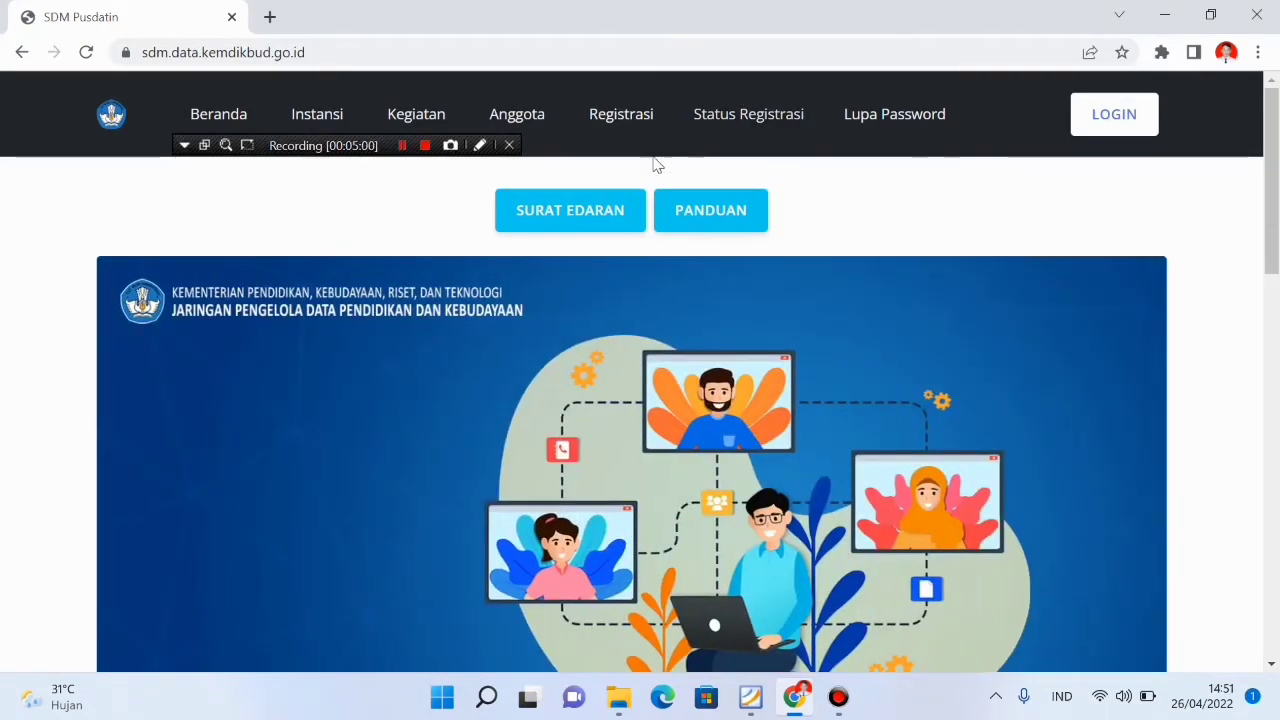
mouse_move(608, 134)
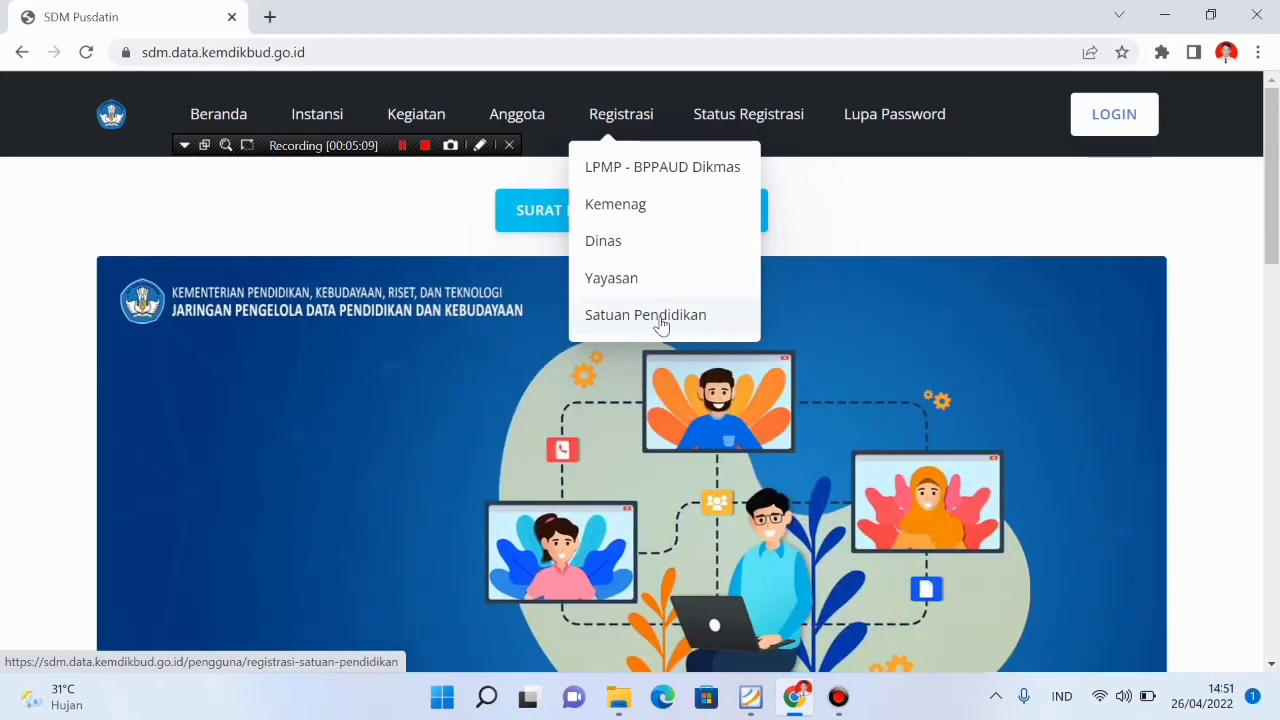
Open the Satuan Pendidikan registration form and look over its biodata and school-unit fields
click(660, 318)
scroll(569, 434, down, 4)
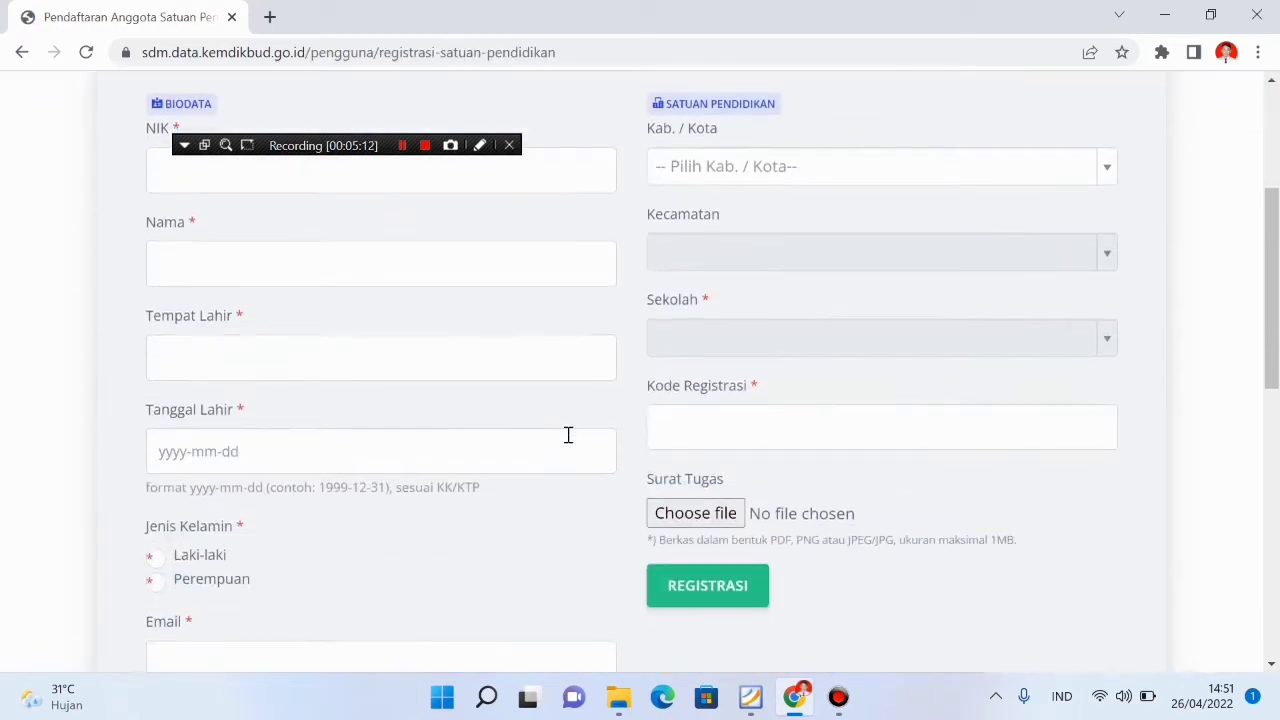
scroll(480, 283, up, 4)
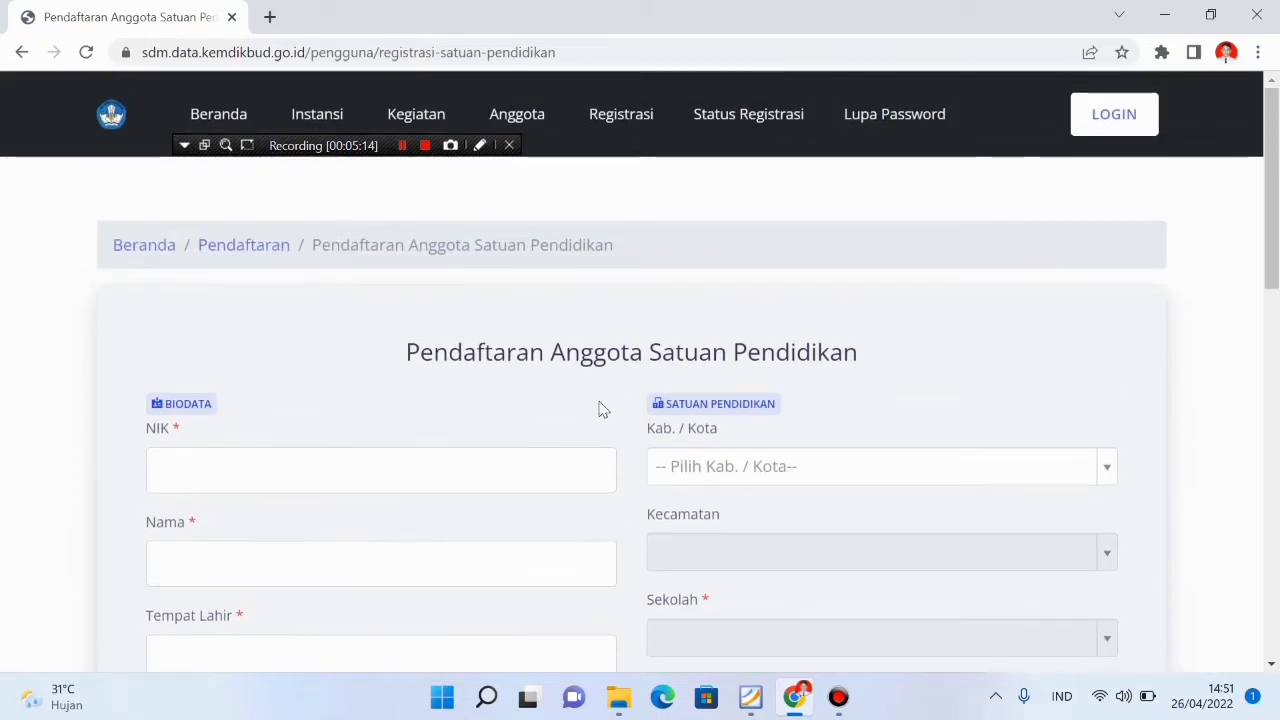
scroll(596, 414, down, 3)
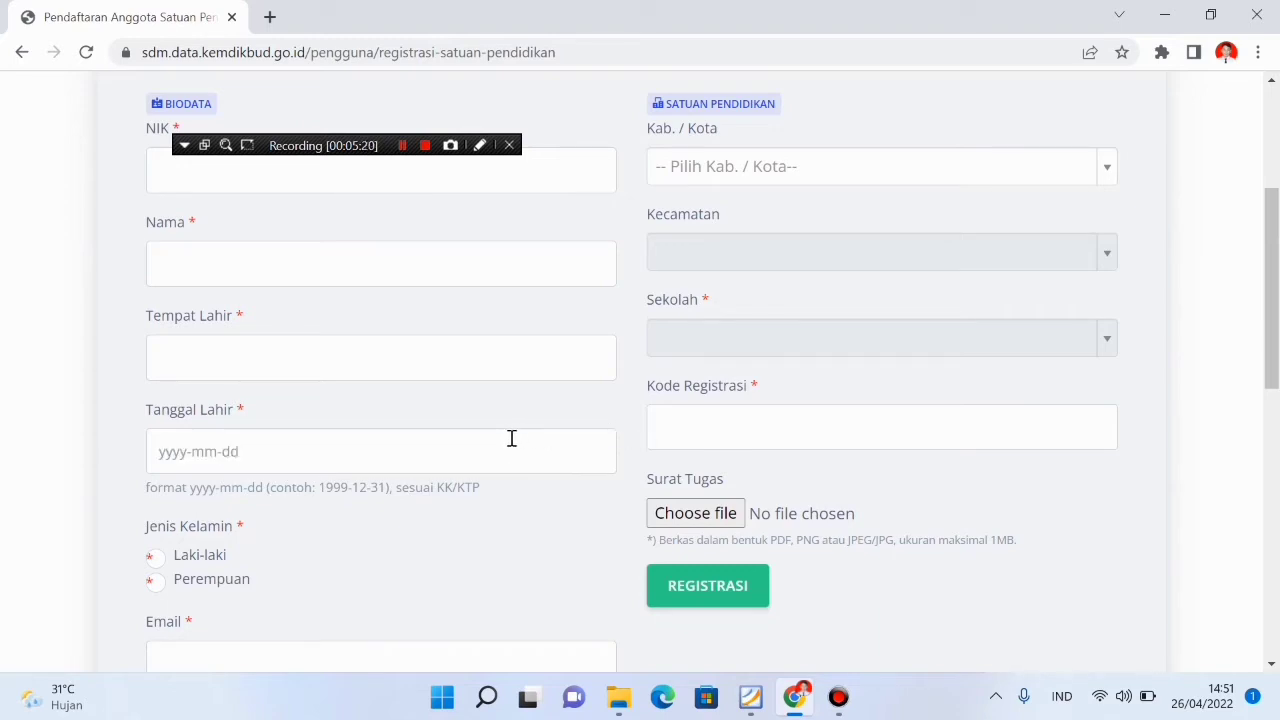
scroll(511, 438, up, 2)
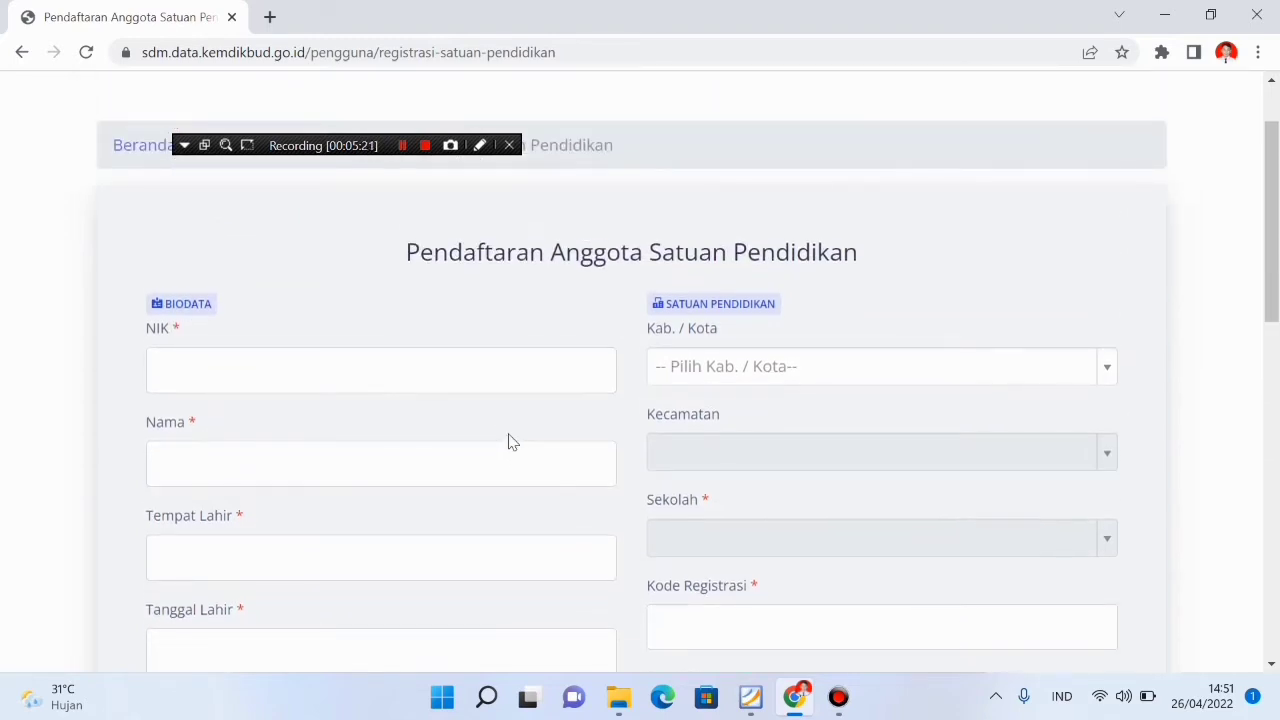
scroll(509, 438, up, 1)
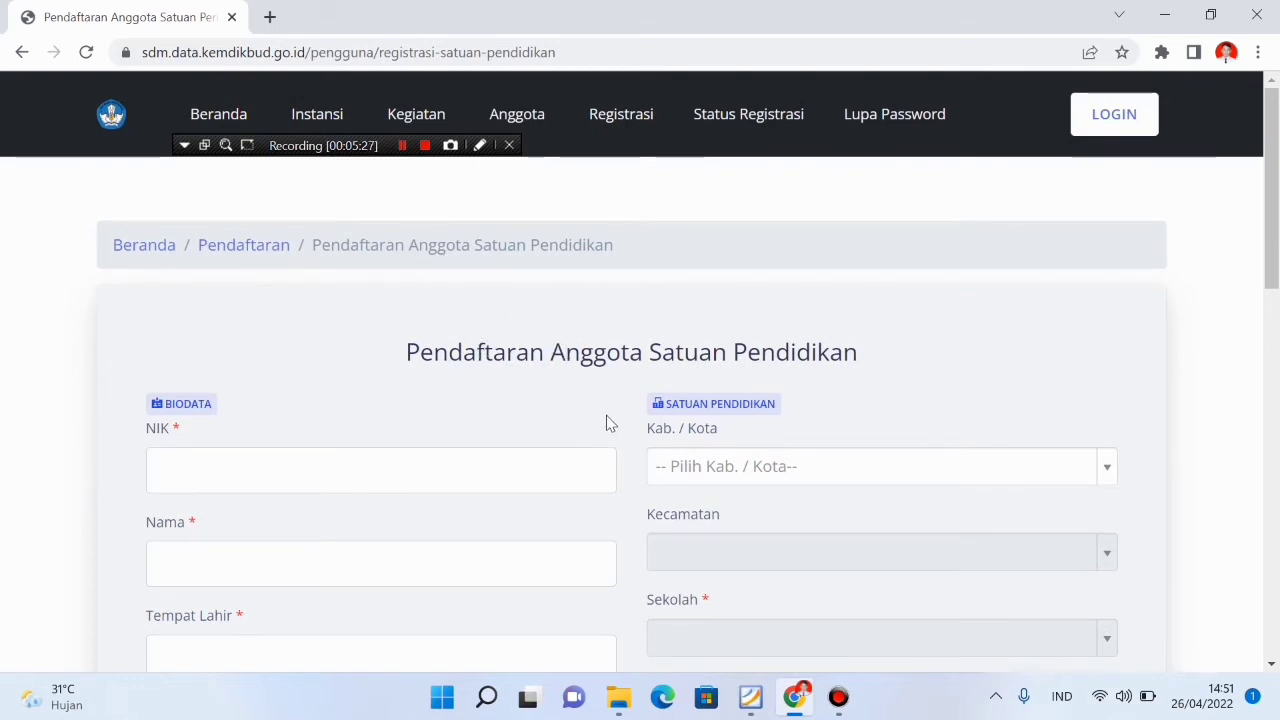
scroll(651, 500, down, 4)
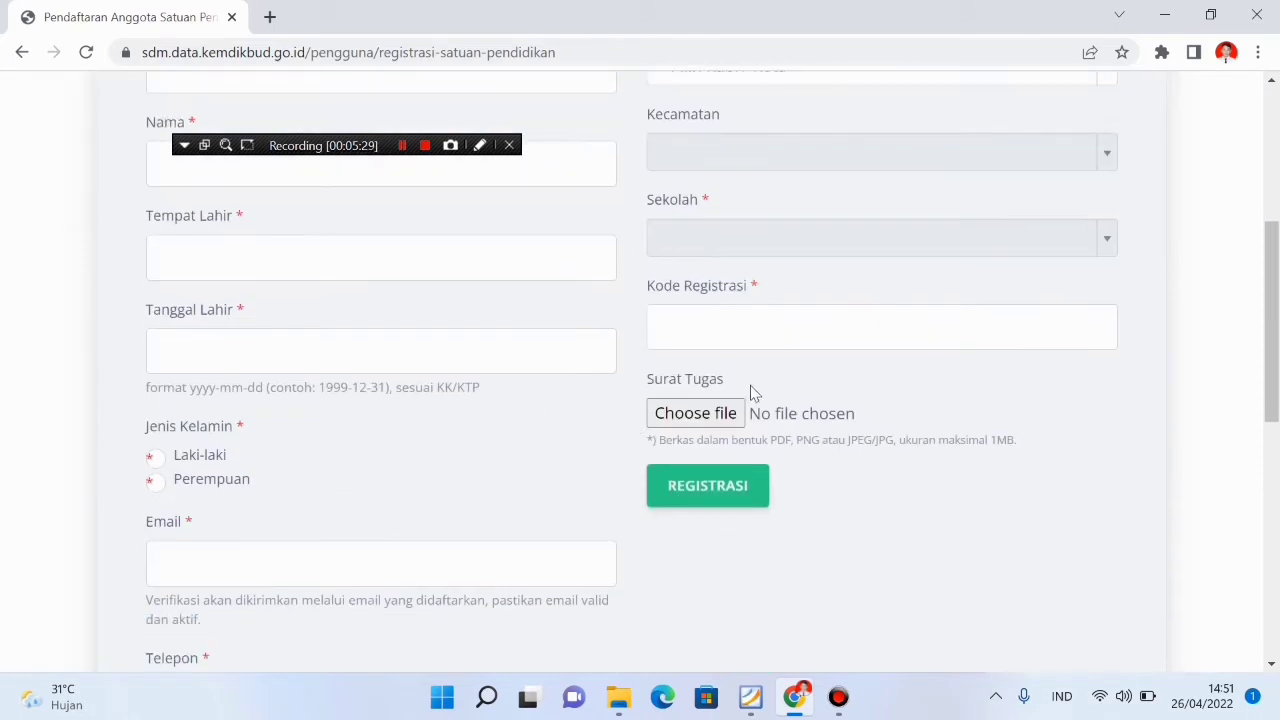
scroll(500, 500, down, 3)
scroll(515, 475, down, 2)
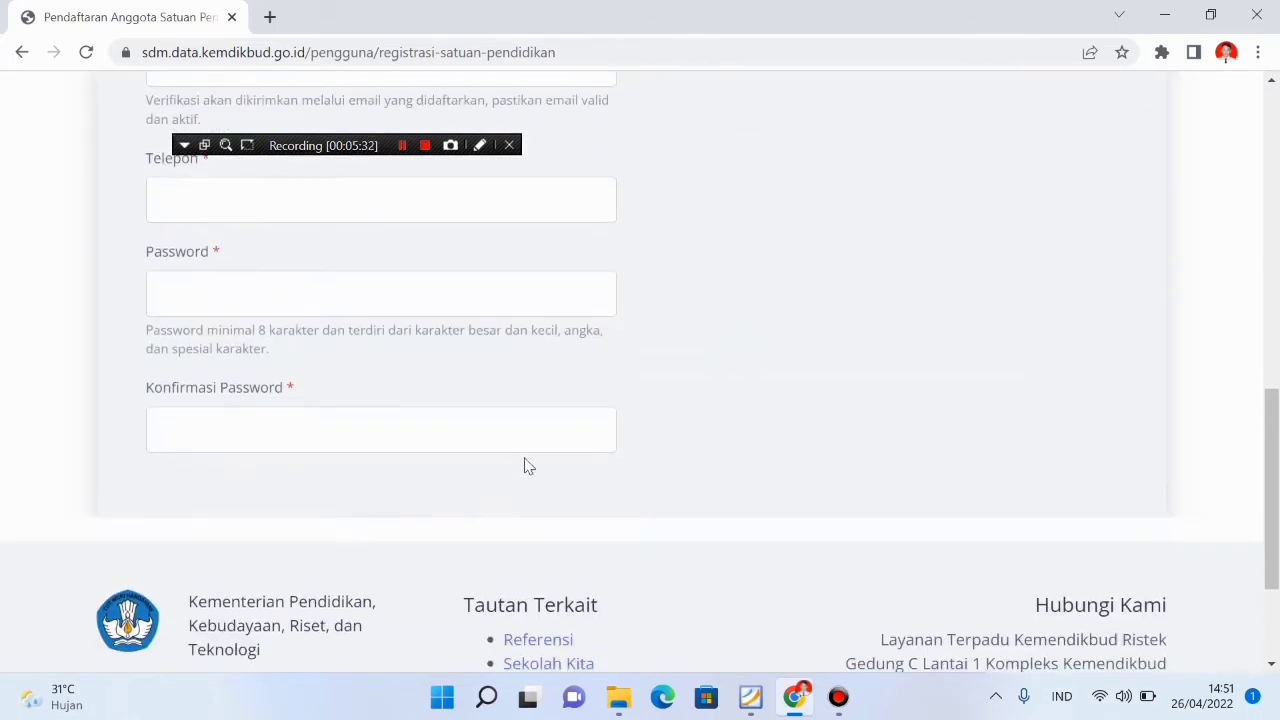
scroll(356, 306, up, 1)
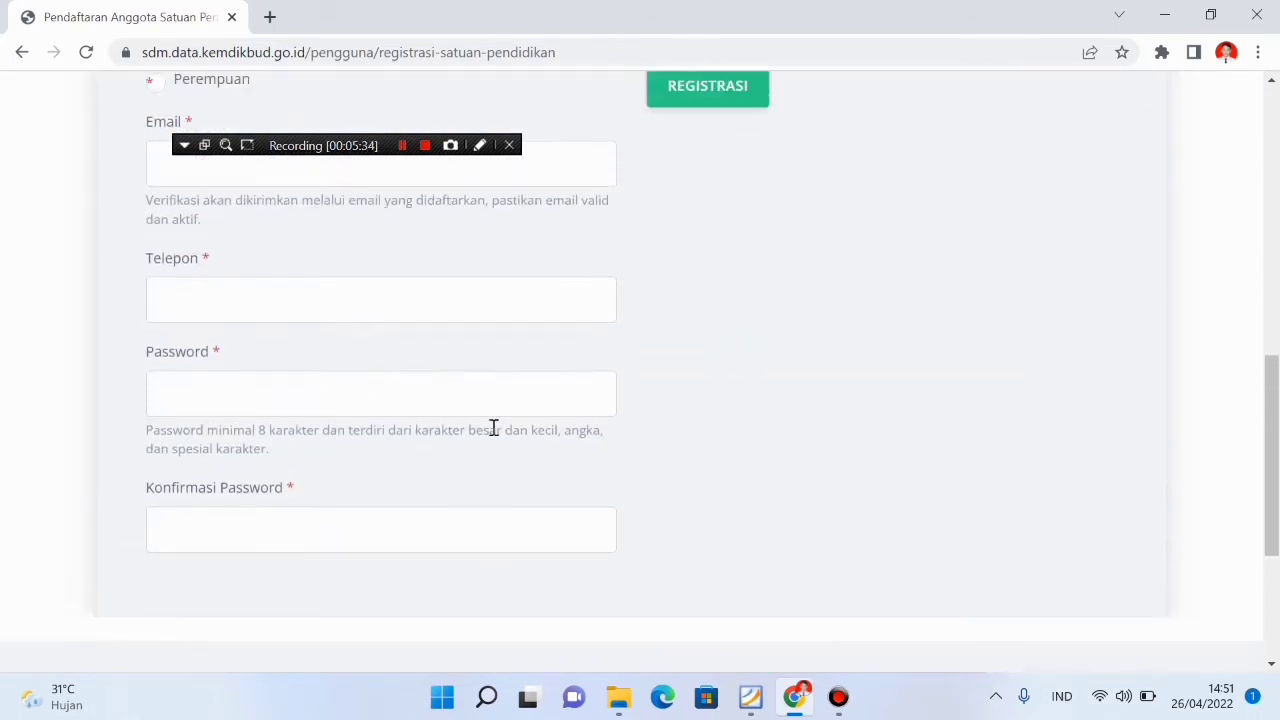
scroll(818, 432, up, 3)
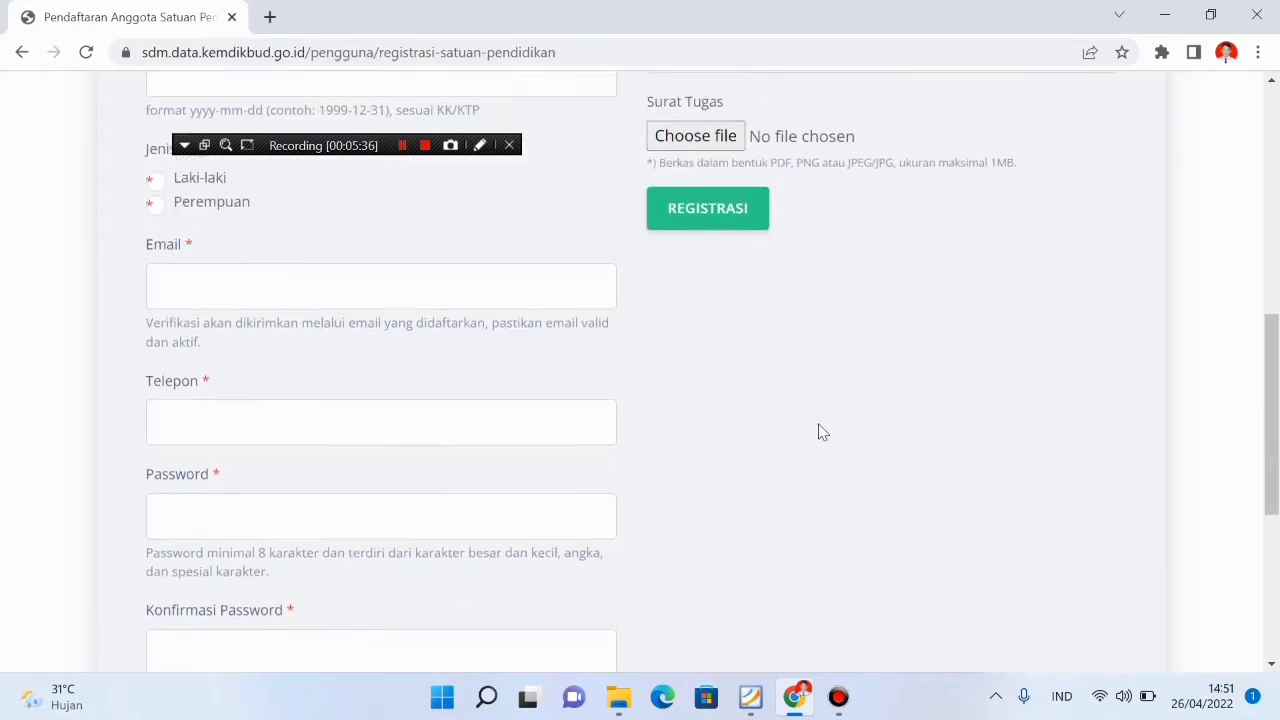
scroll(818, 432, up, 3)
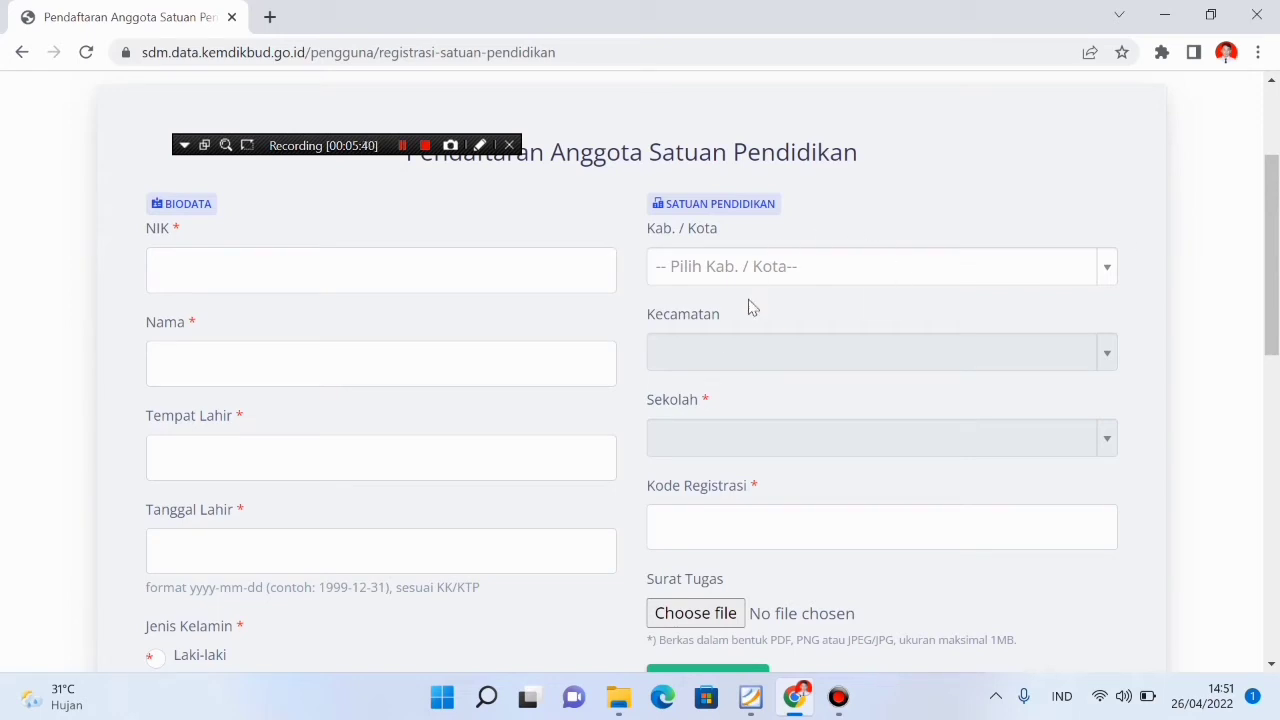
scroll(842, 326, up, 2)
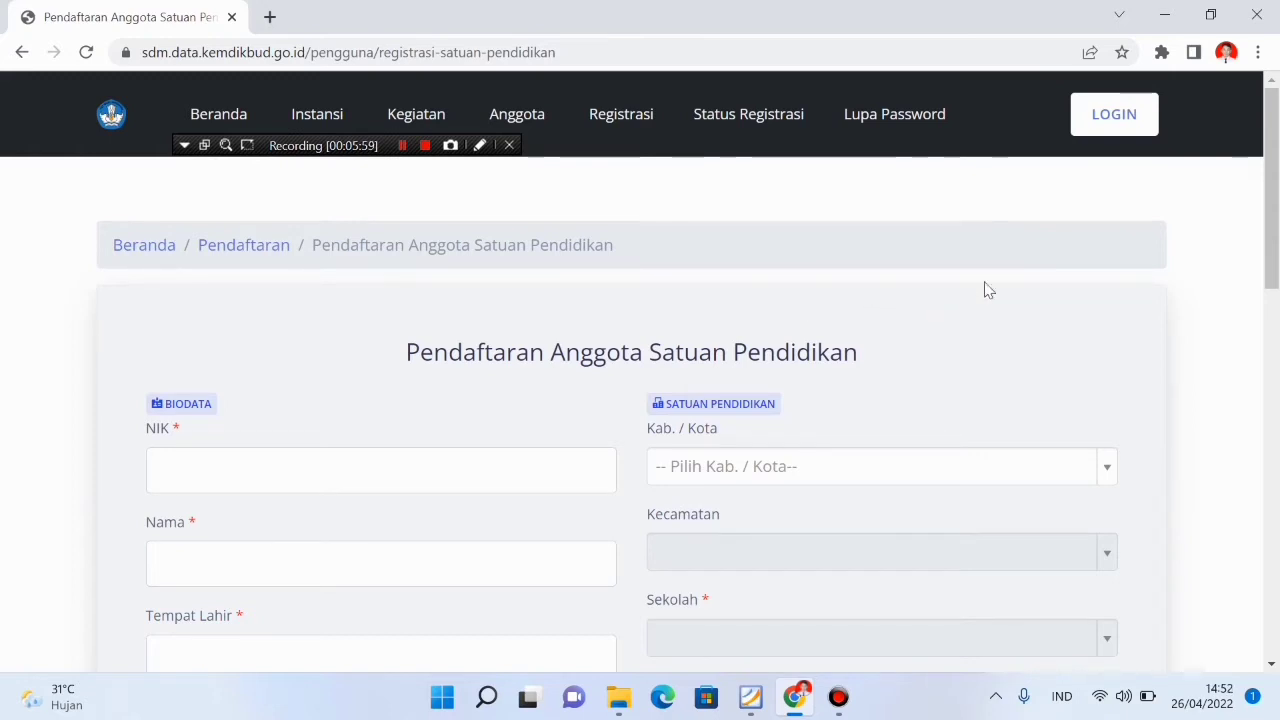
Log in through Kemdikbud SSO with the operator's username and password
click(1097, 128)
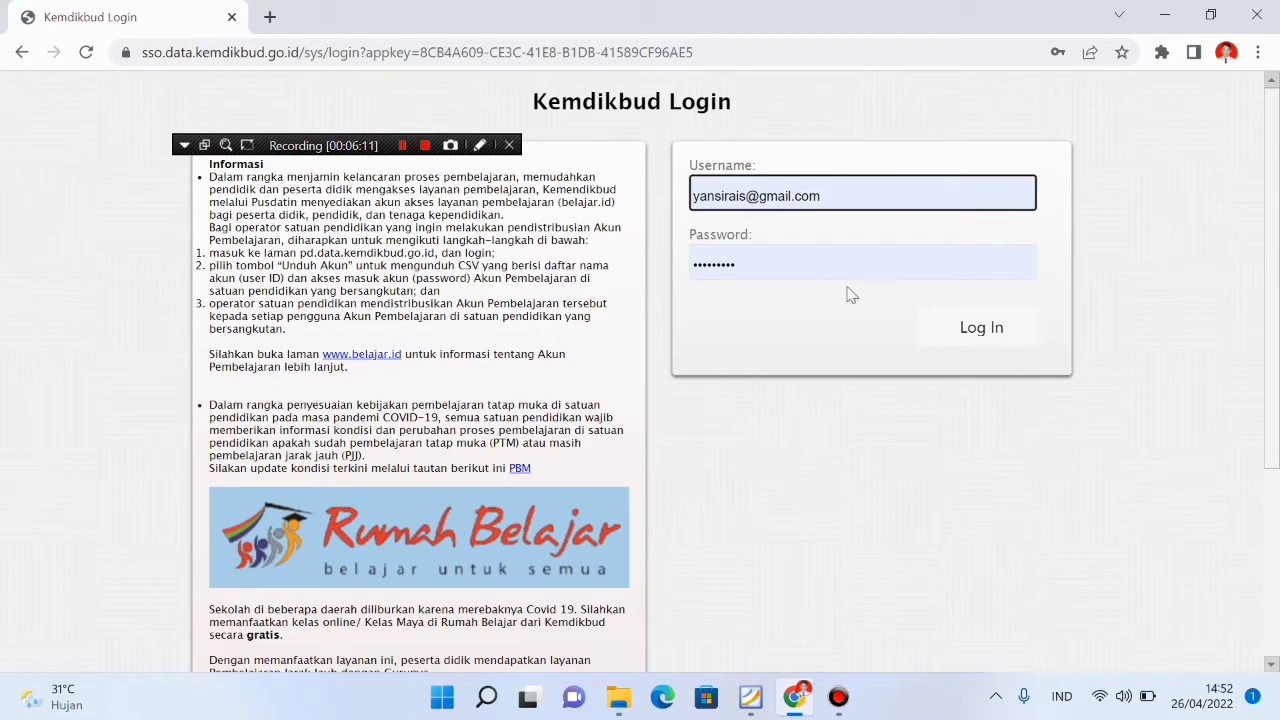
click(988, 328)
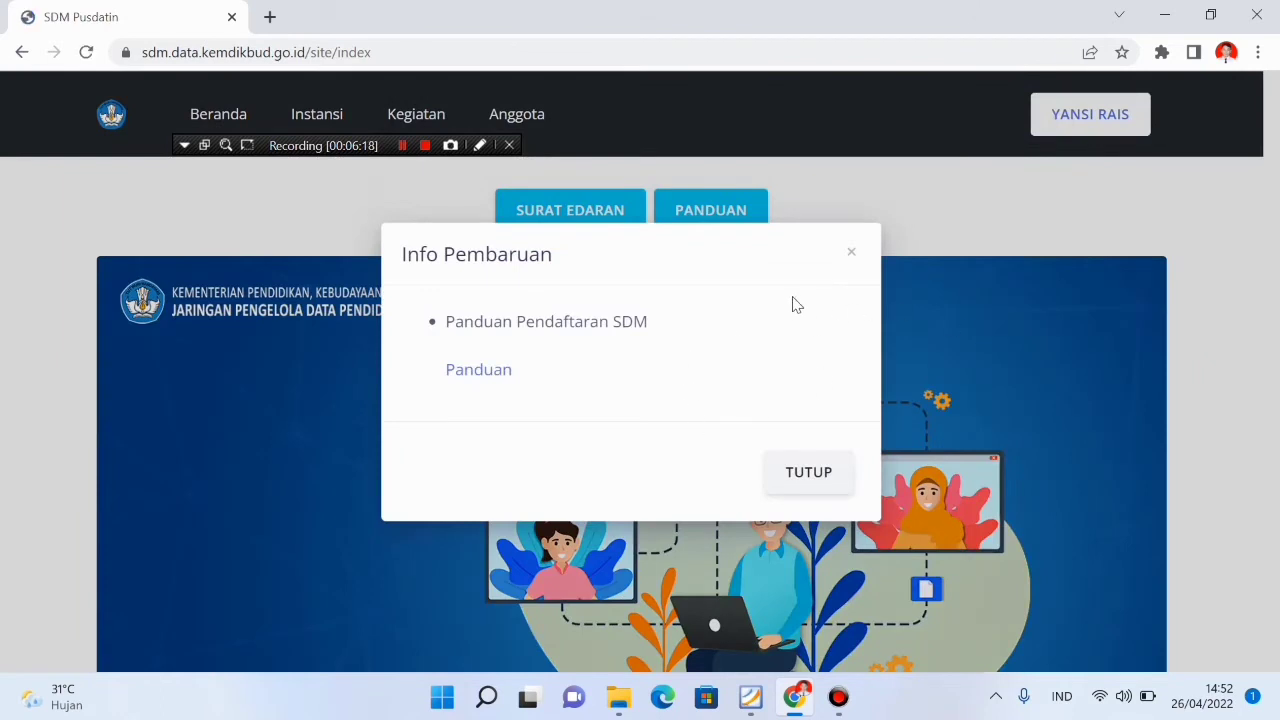
Dismiss the Info Pembaruan notice and show the account's dropdown menu
click(805, 484)
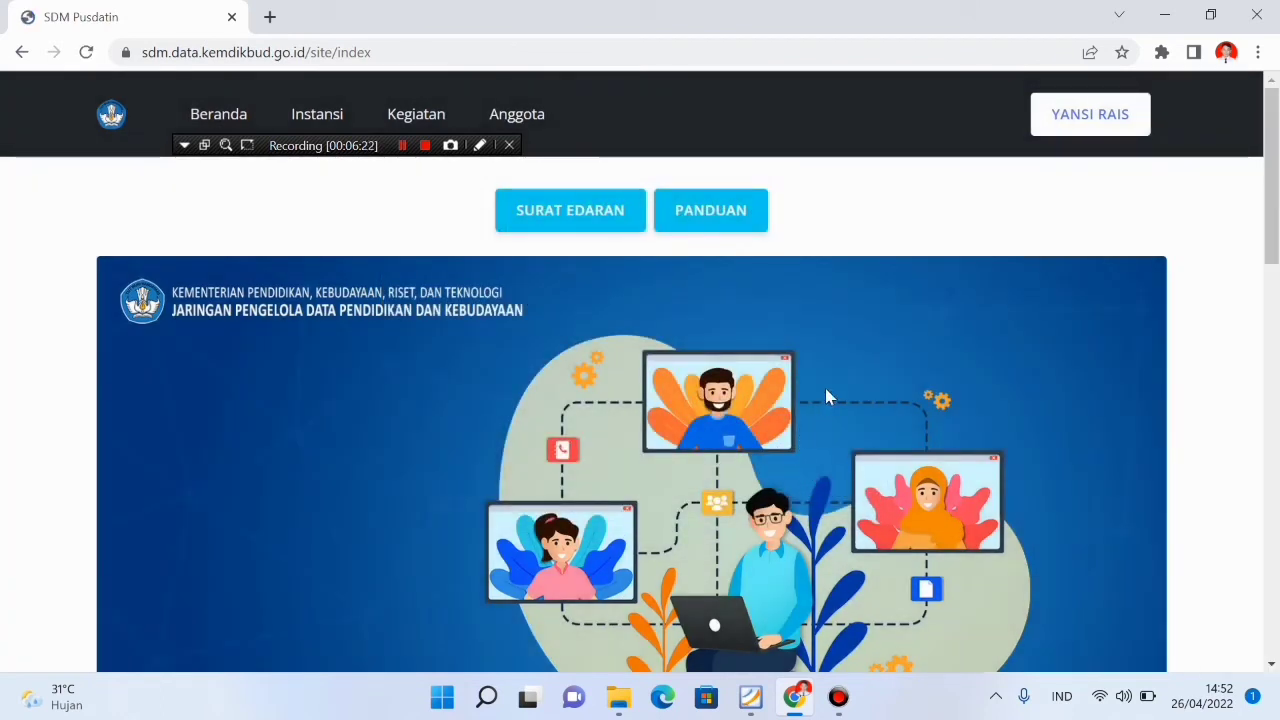
click(1090, 128)
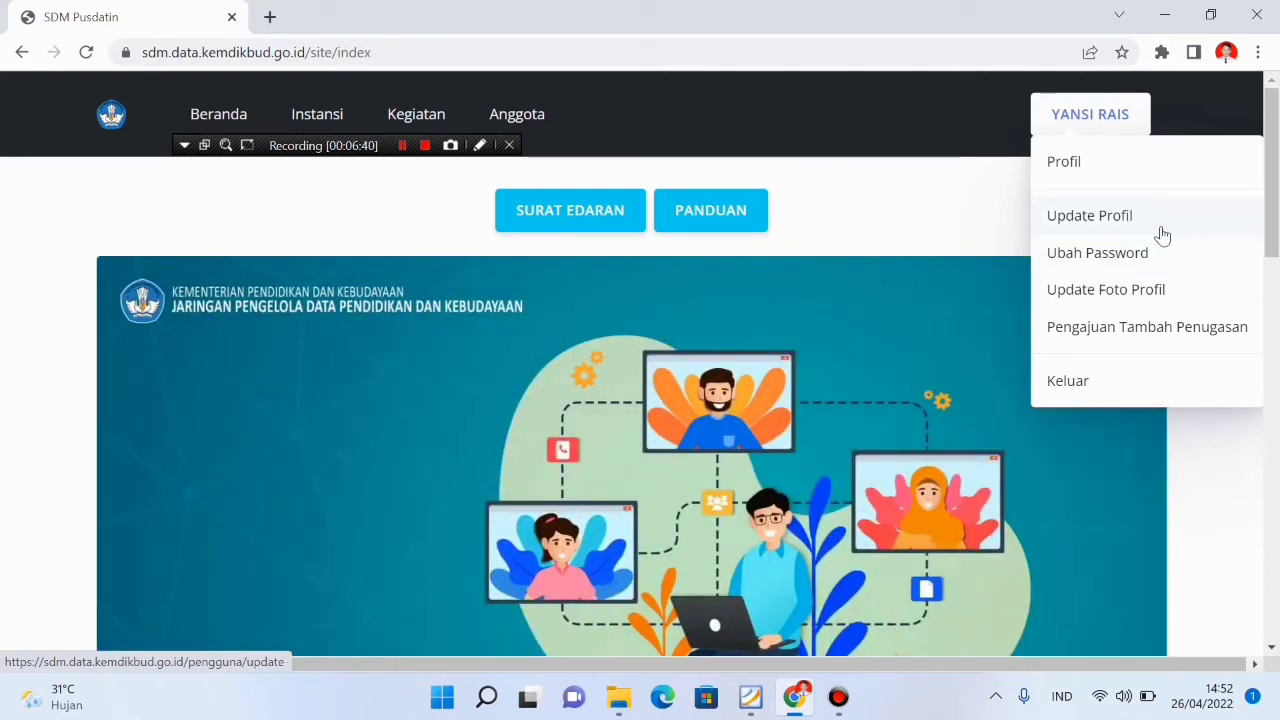
Go to Update Profil and review the prefilled Update Pengguna form, where NIK is blank
click(1122, 236)
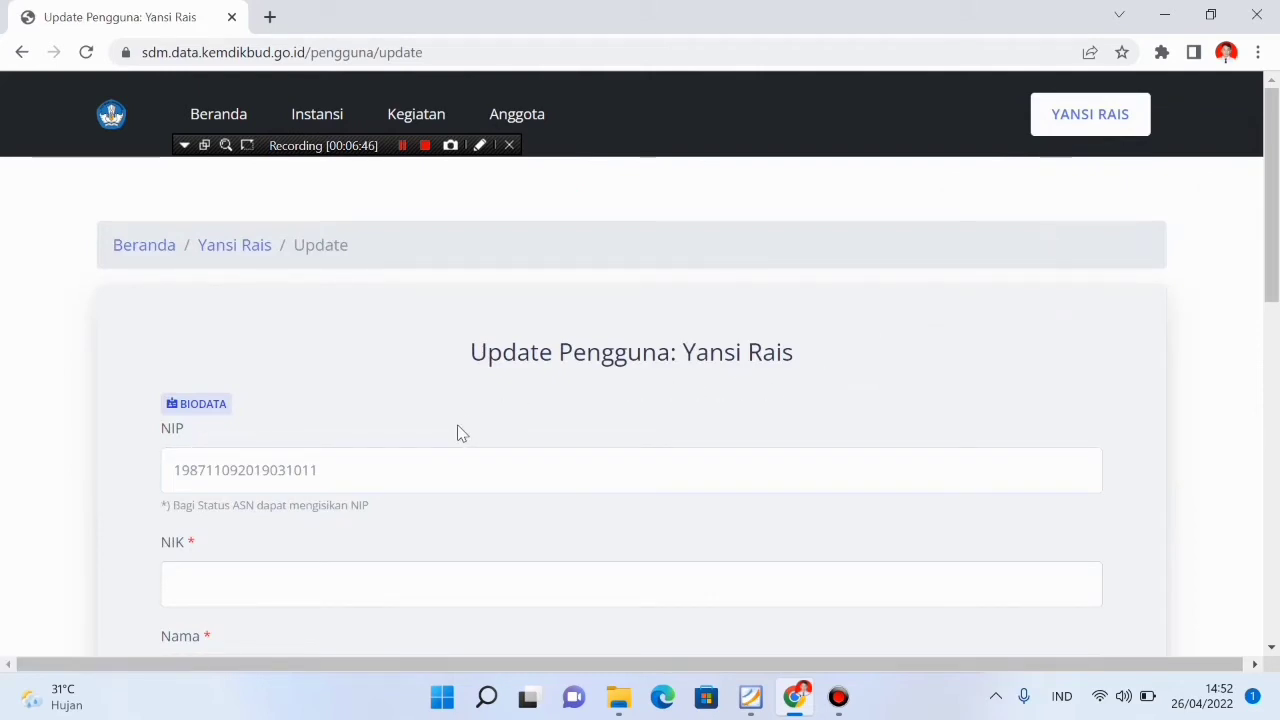
scroll(459, 432, down, 1)
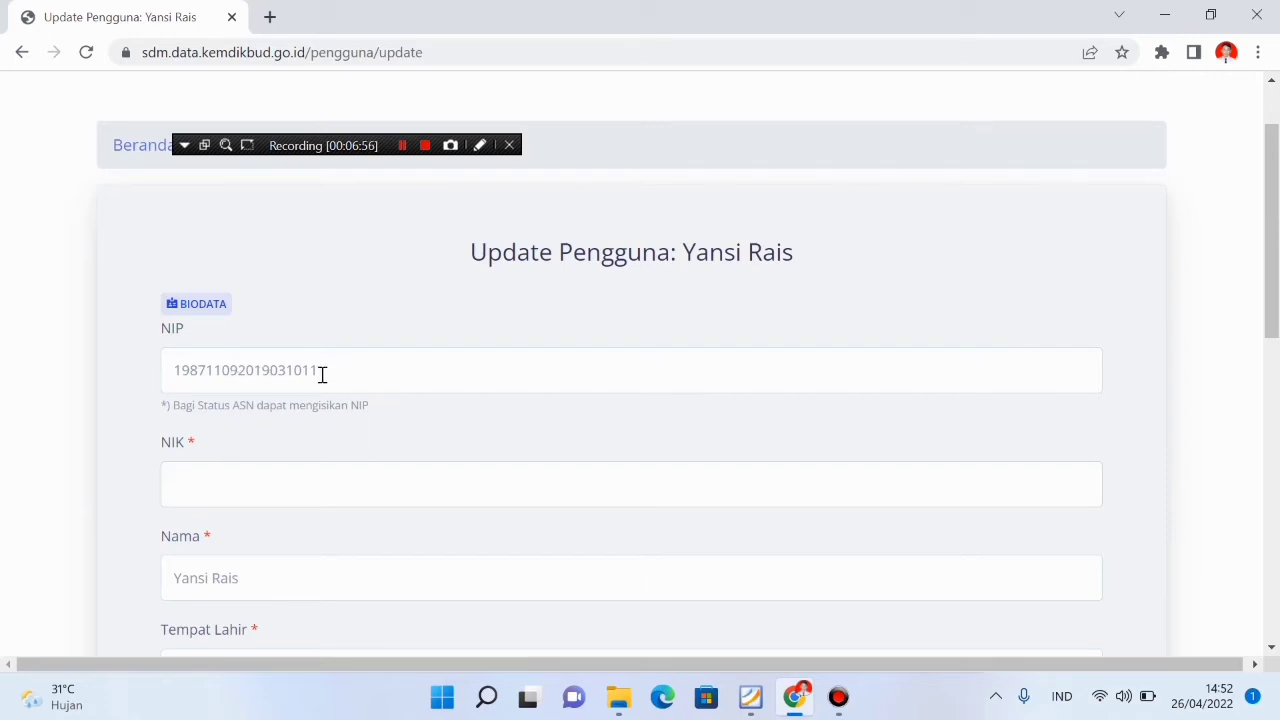
scroll(322, 374, down, 1)
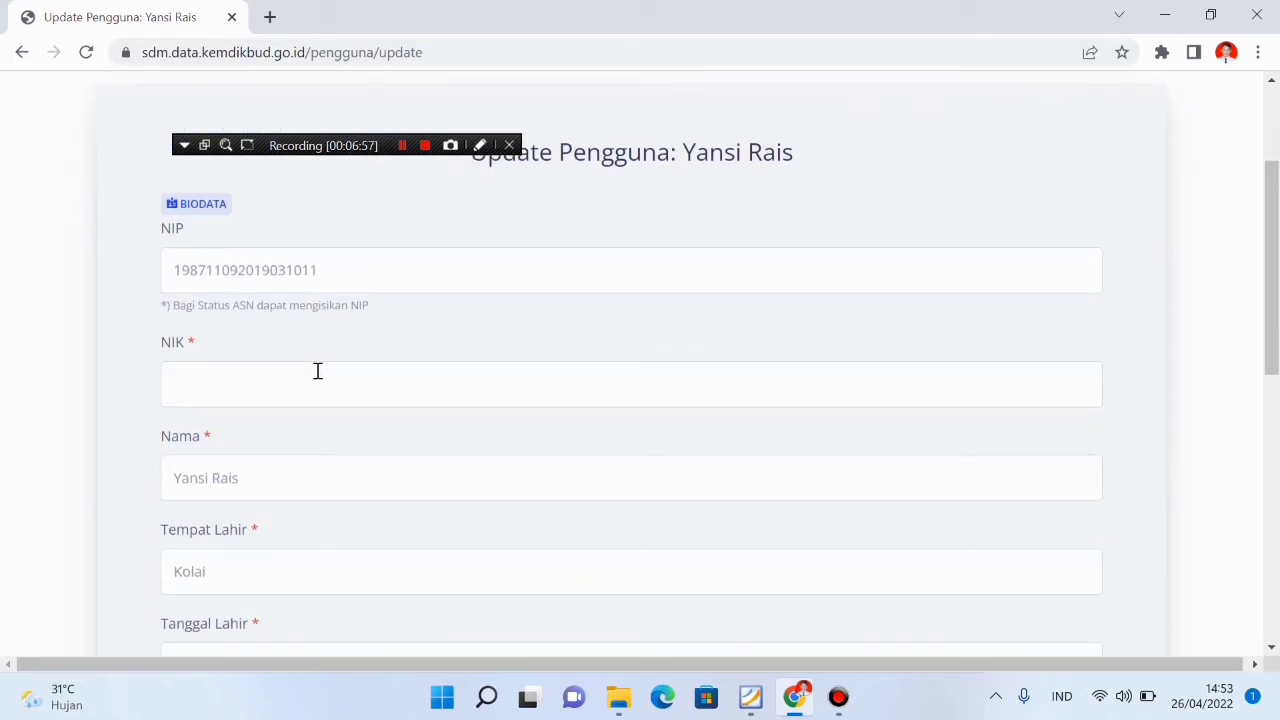
scroll(292, 410, down, 2)
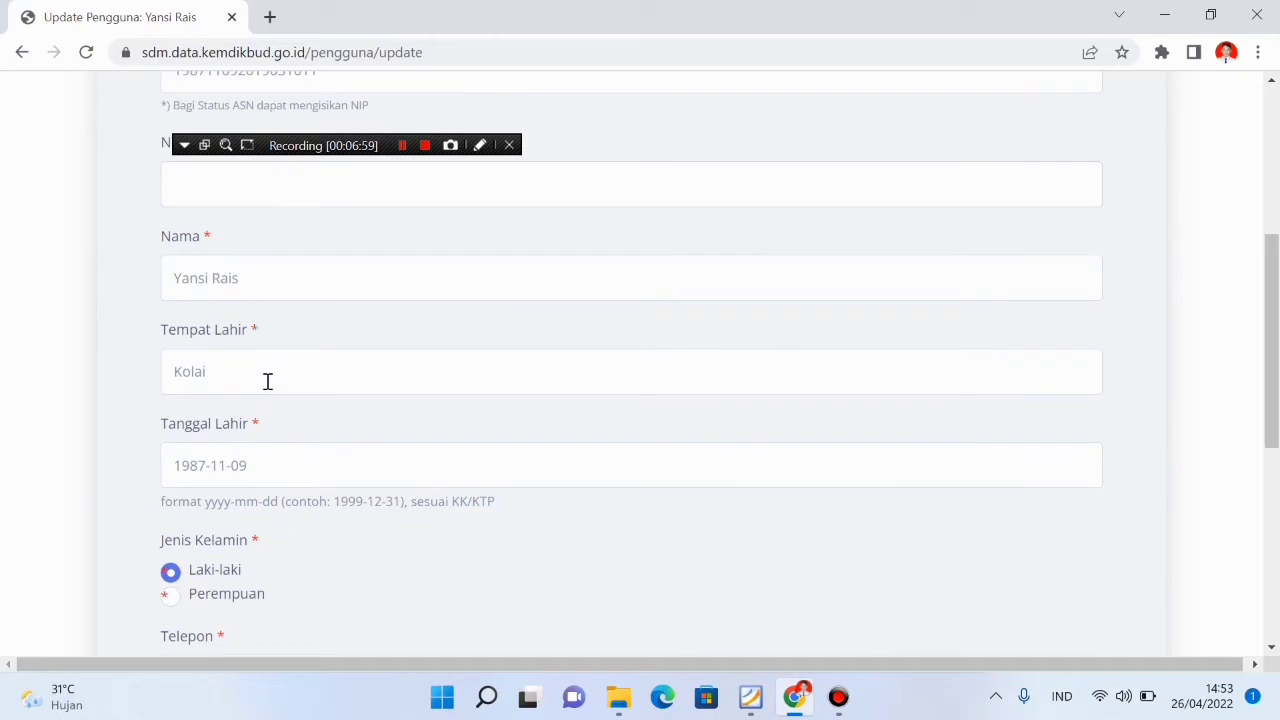
scroll(280, 468, down, 1)
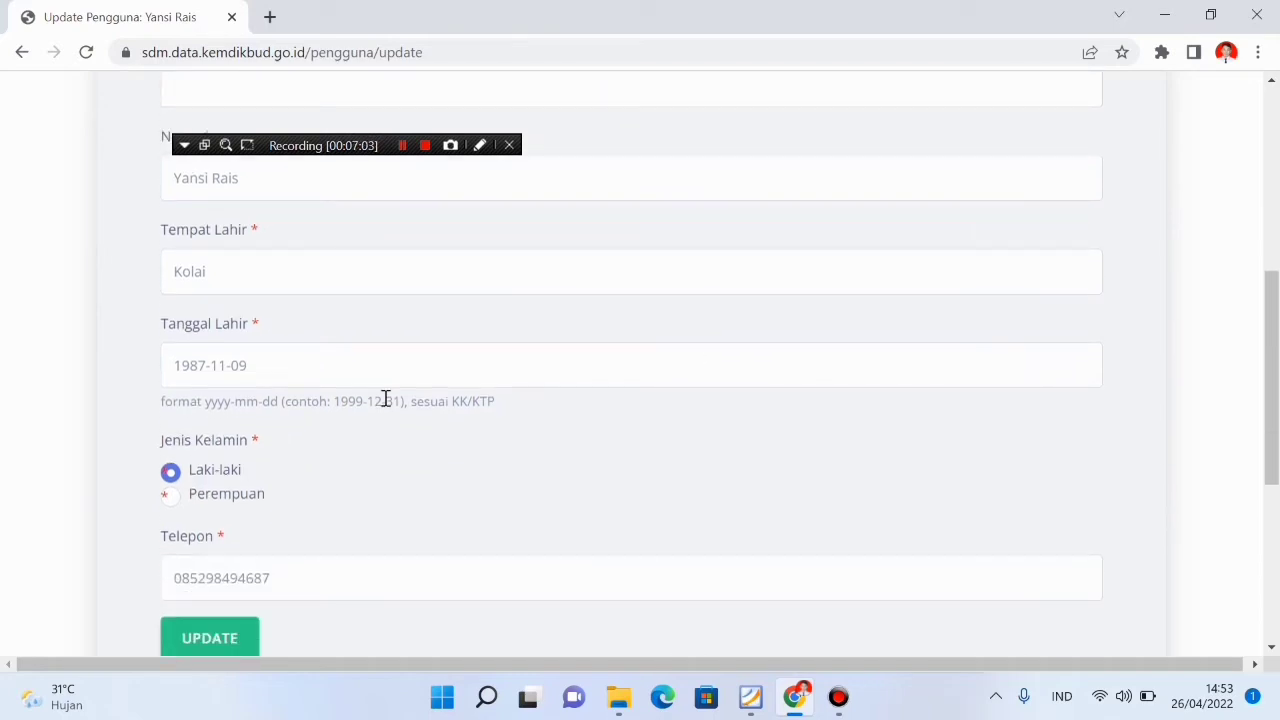
scroll(383, 395, up, 3)
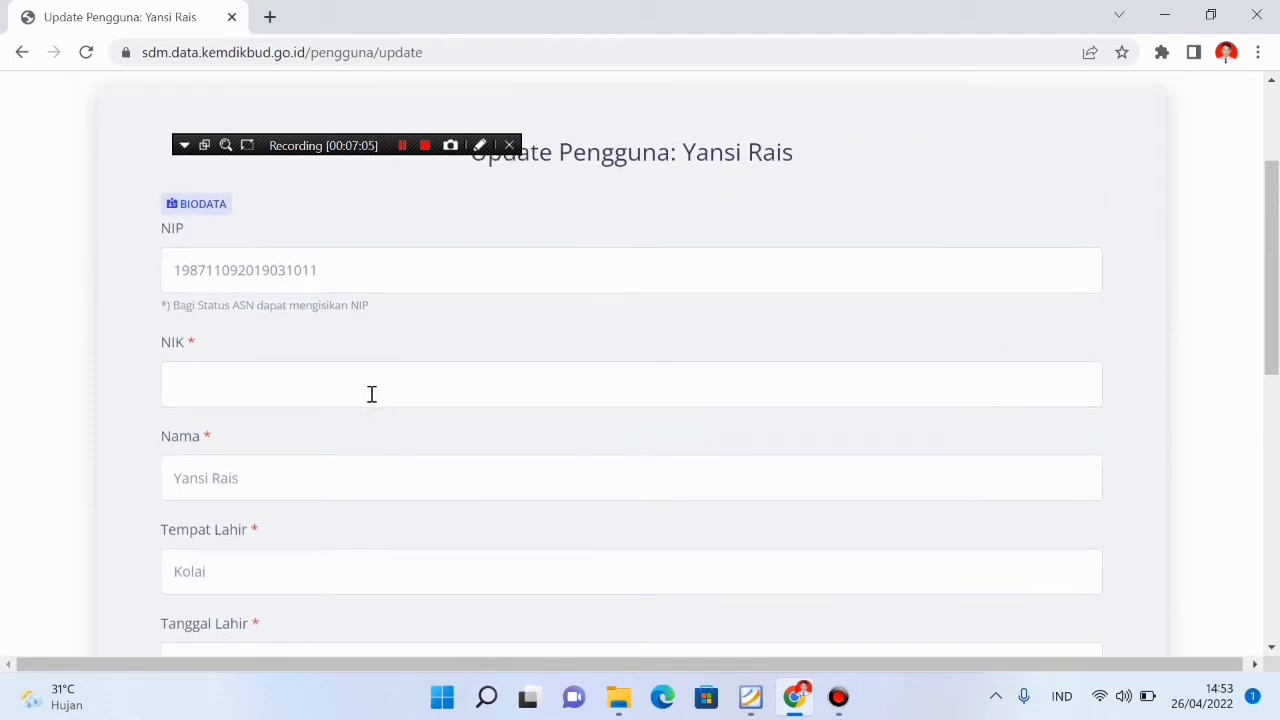
Enter the account holder's 16-digit NIK in the NIK field
click(326, 387)
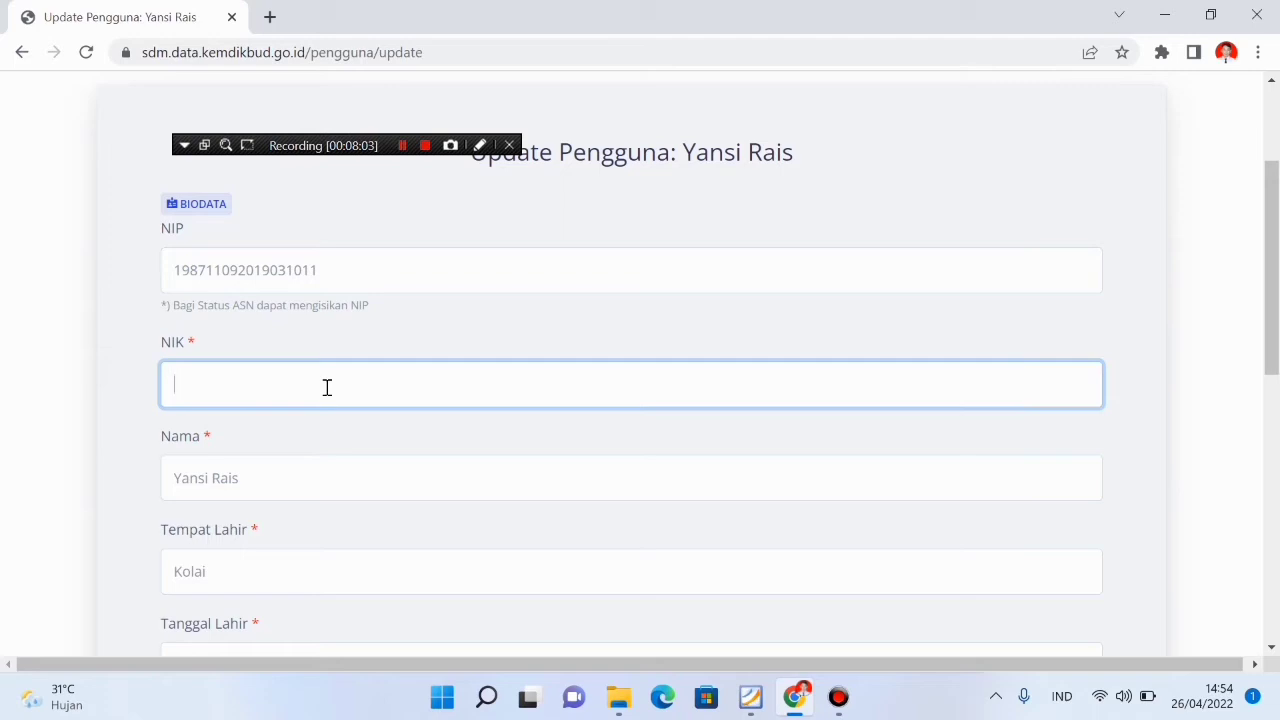
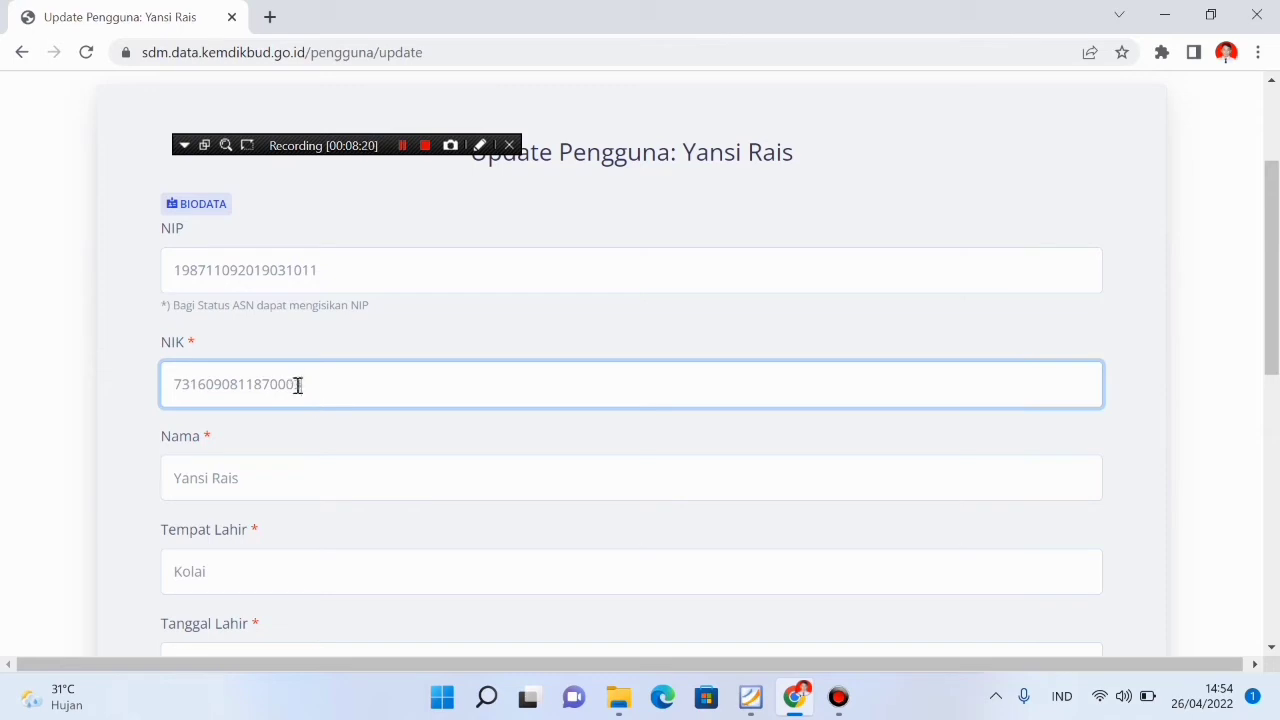
scroll(305, 420, down, 2)
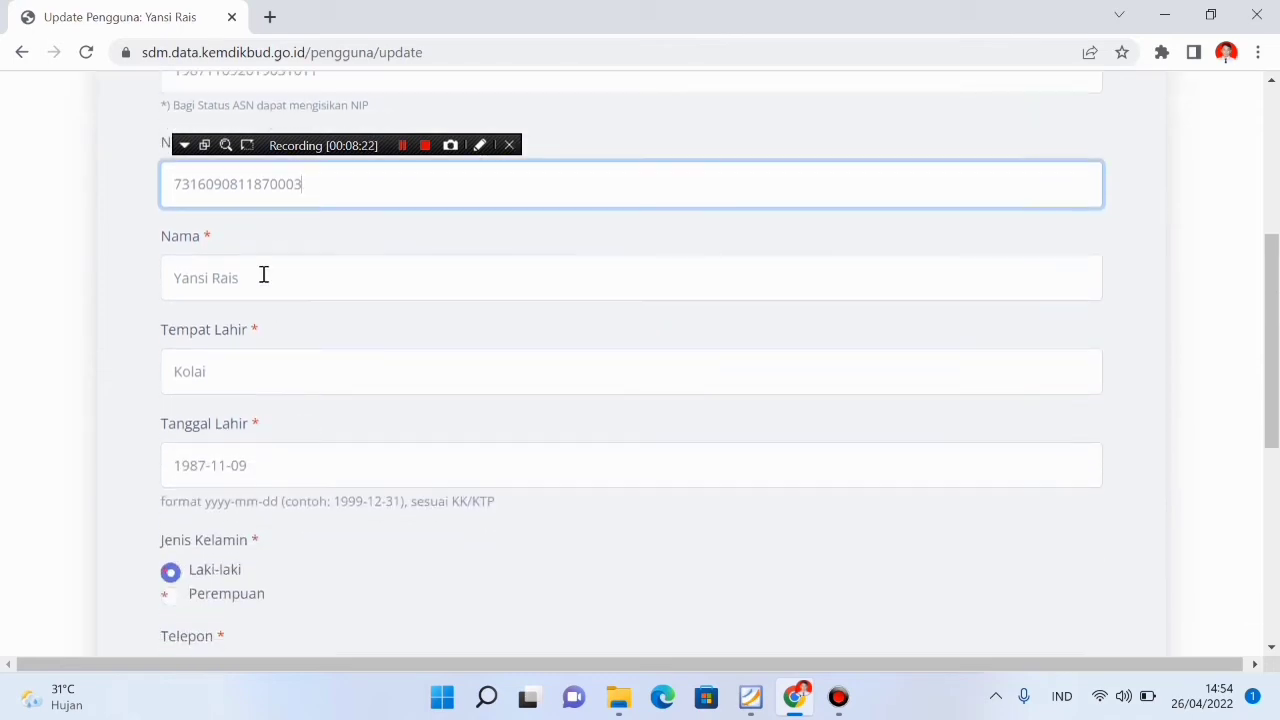
scroll(285, 480, down, 2)
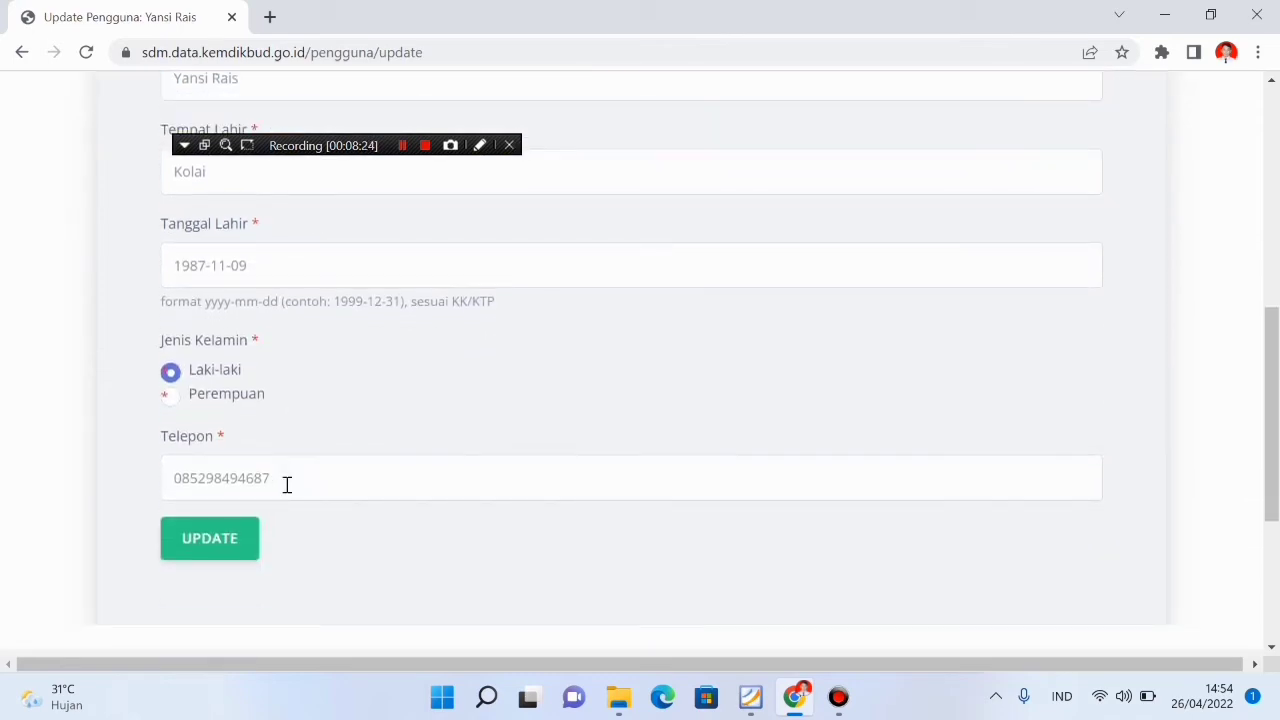
Replace the old Telepon number with the account holder's new phone number
click(268, 480)
click(287, 481)
key(BackSpace)
key(BackSpace)
key(BackSpace)
key(BackSpace)
key(BackSpace)
key(BackSpace)
key(BackSpace)
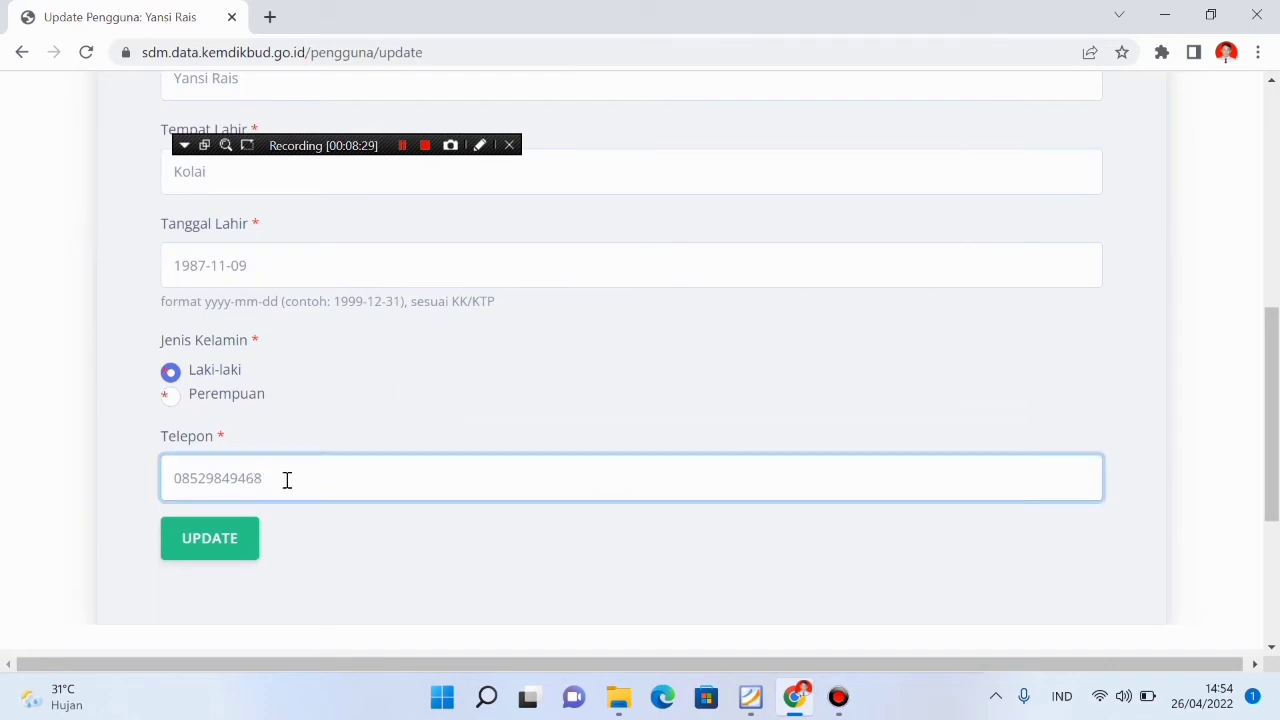
key(BackSpace)
key(BackSpace)
key(BackSpace)
scroll(392, 230, up, 4)
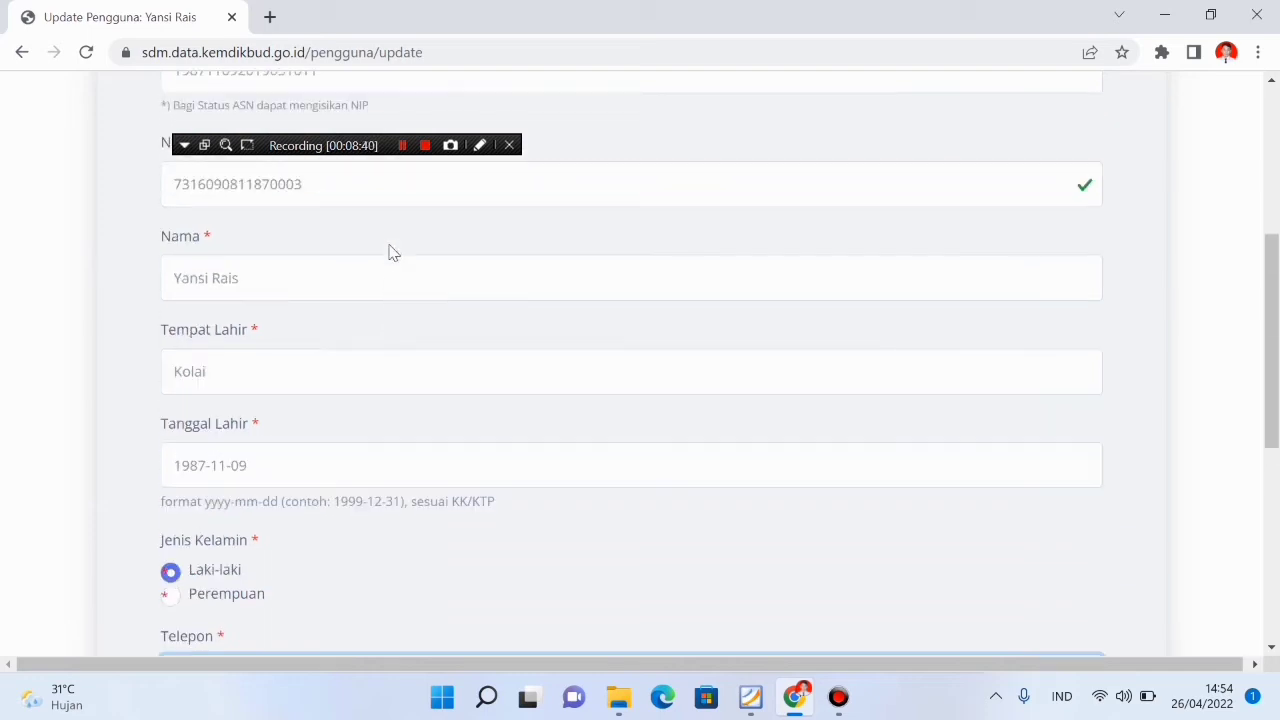
scroll(390, 239, up, 1)
scroll(390, 239, down, 3)
scroll(1092, 194, up, 1)
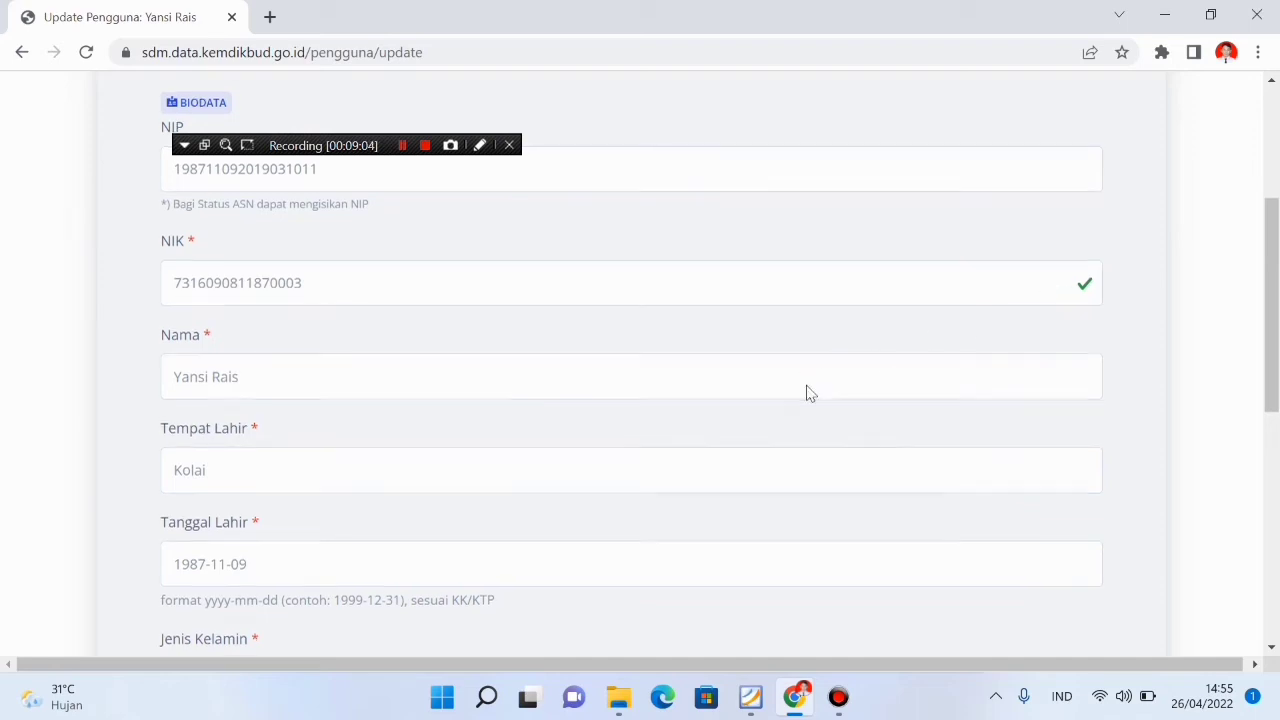
scroll(806, 391, down, 3)
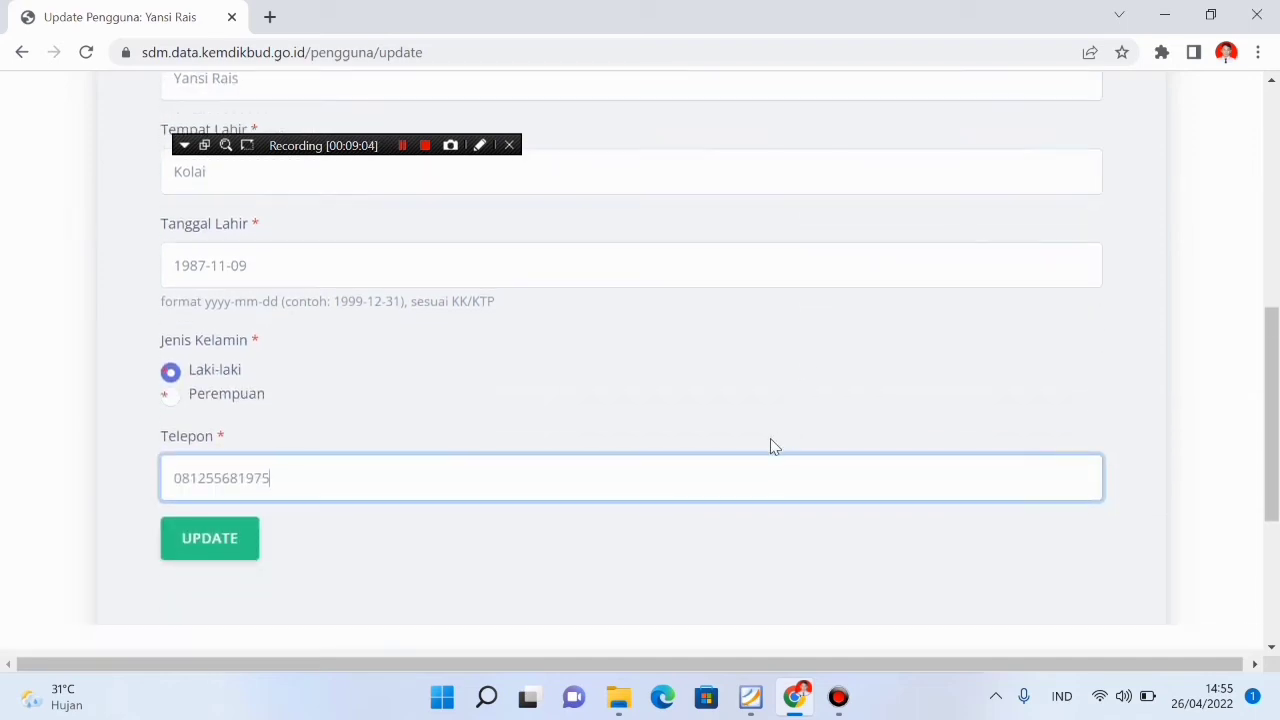
Save the profile with UPDATE and check the Profil page lists the new Telepon number
click(215, 552)
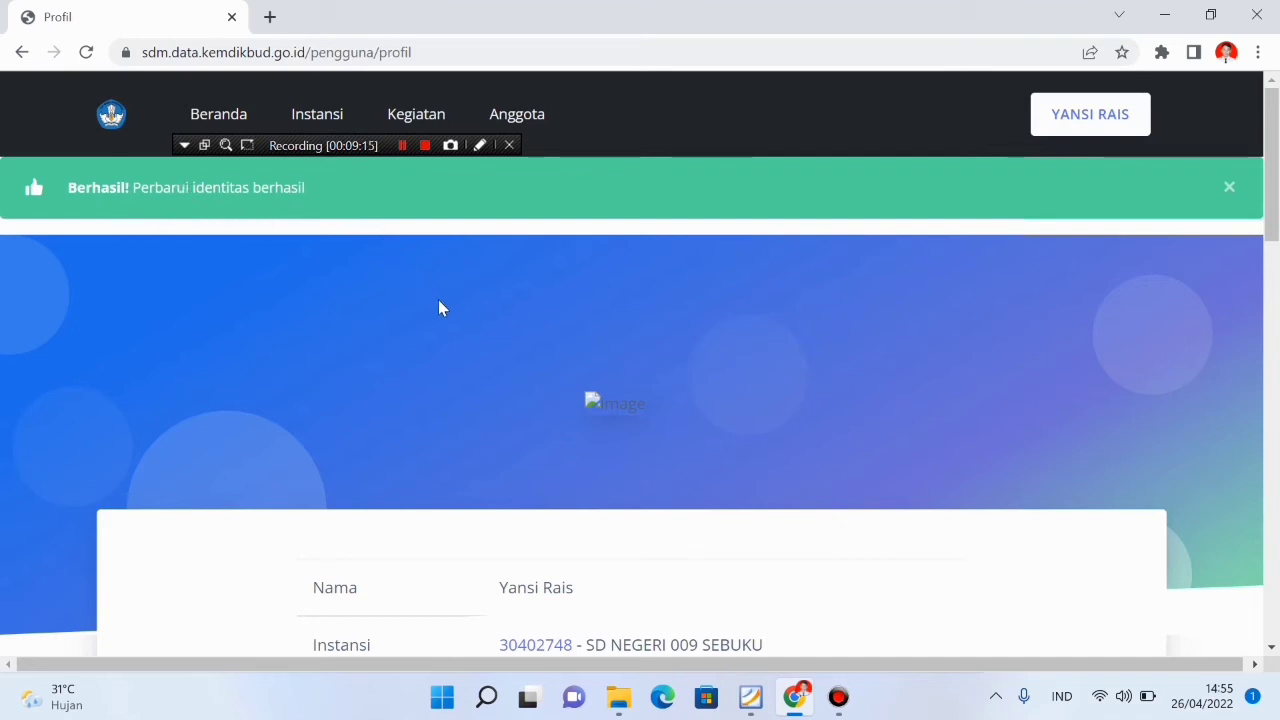
scroll(439, 300, down, 2)
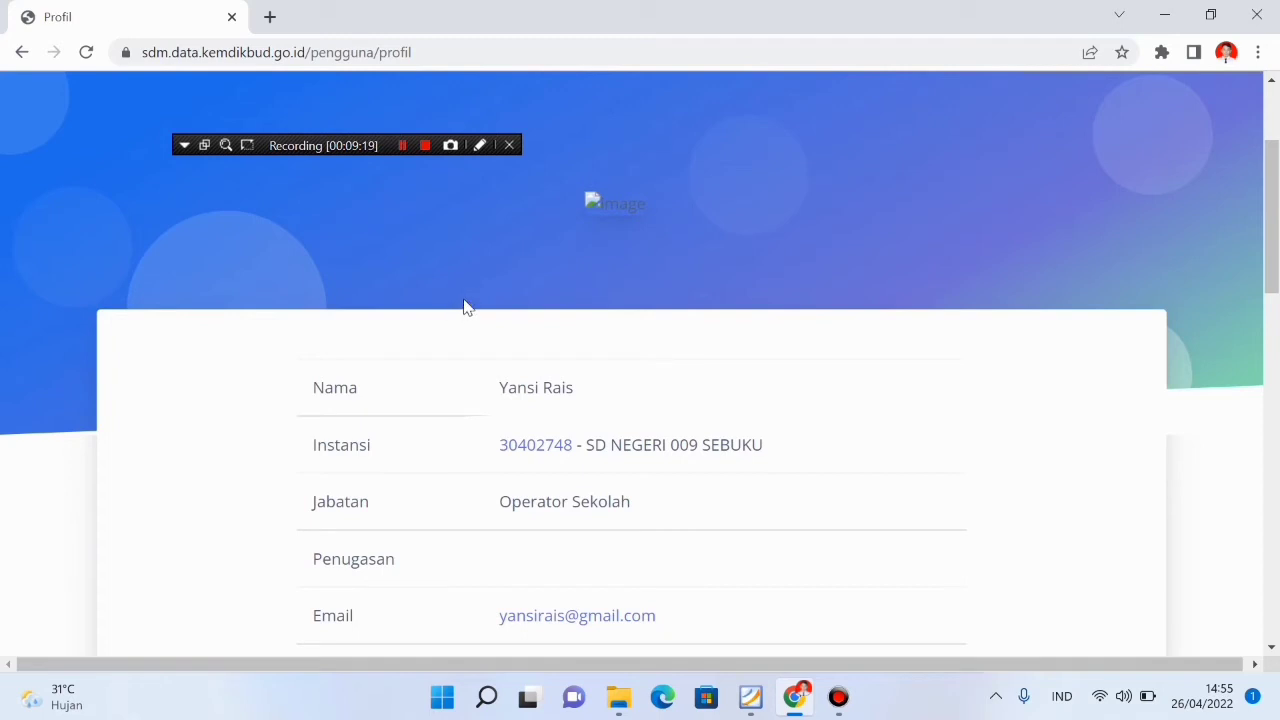
scroll(443, 397, down, 2)
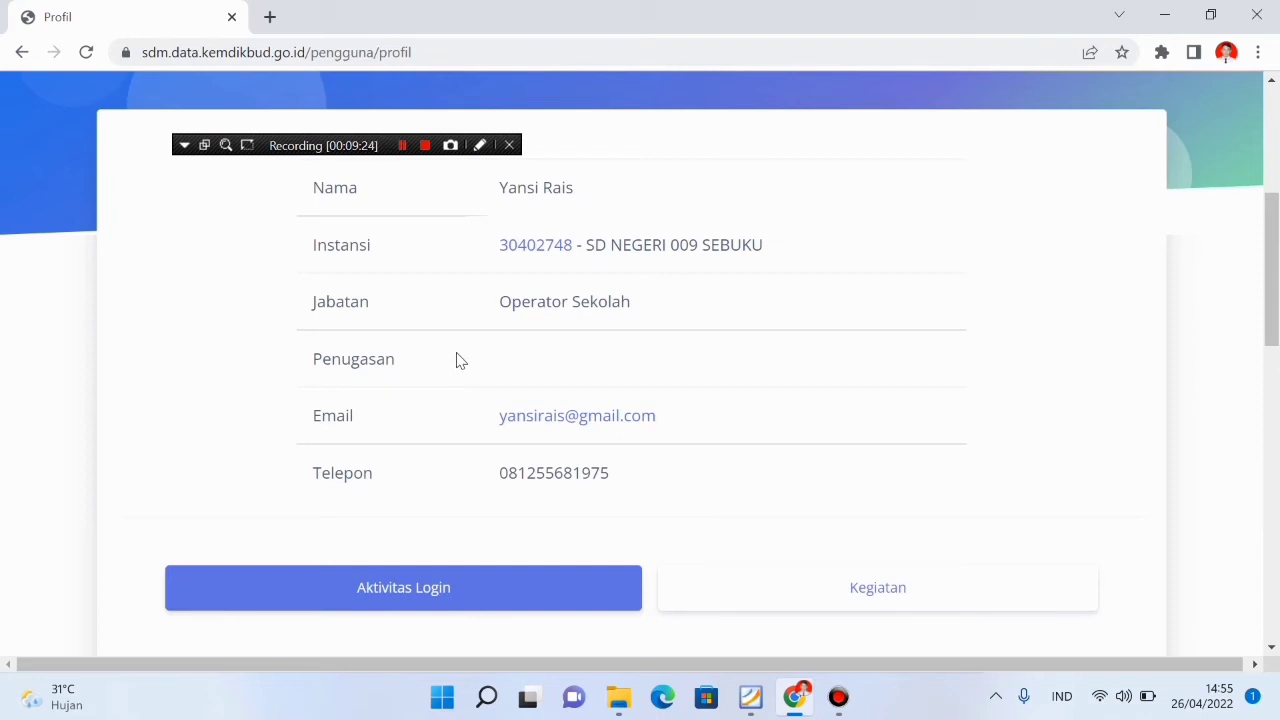
scroll(458, 367, down, 1)
scroll(458, 367, down, 1)
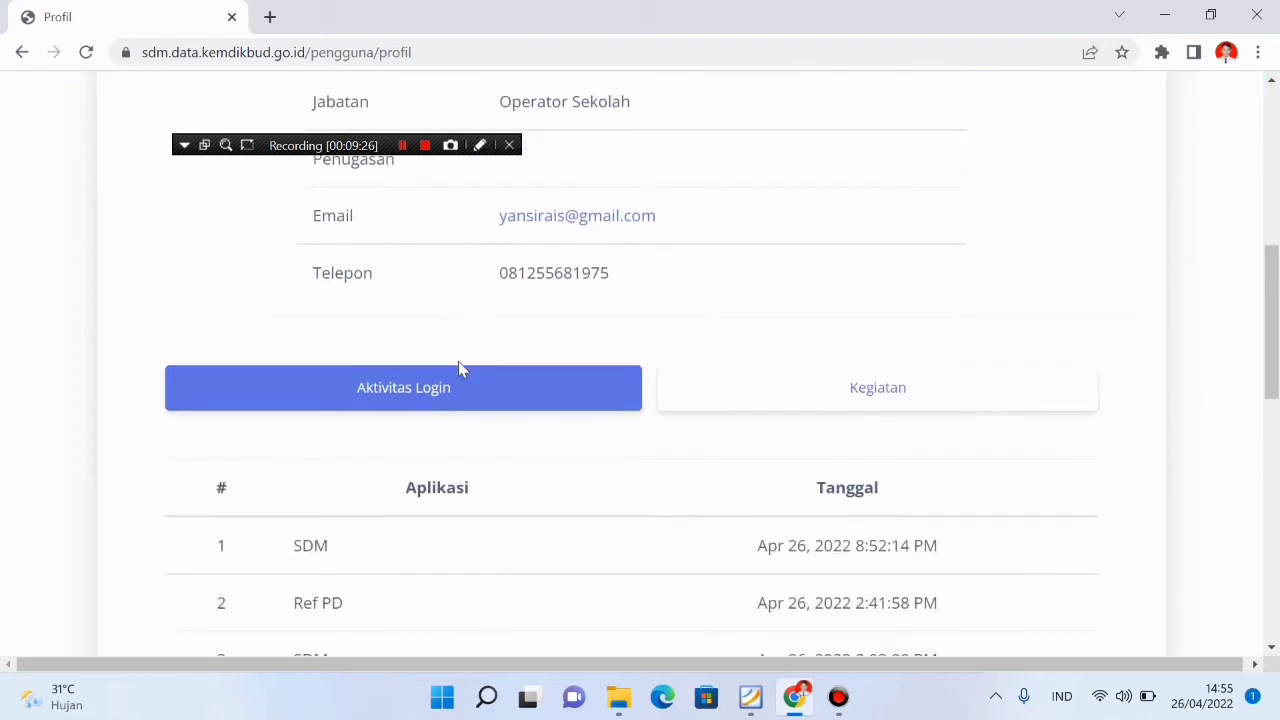
scroll(529, 352, up, 3)
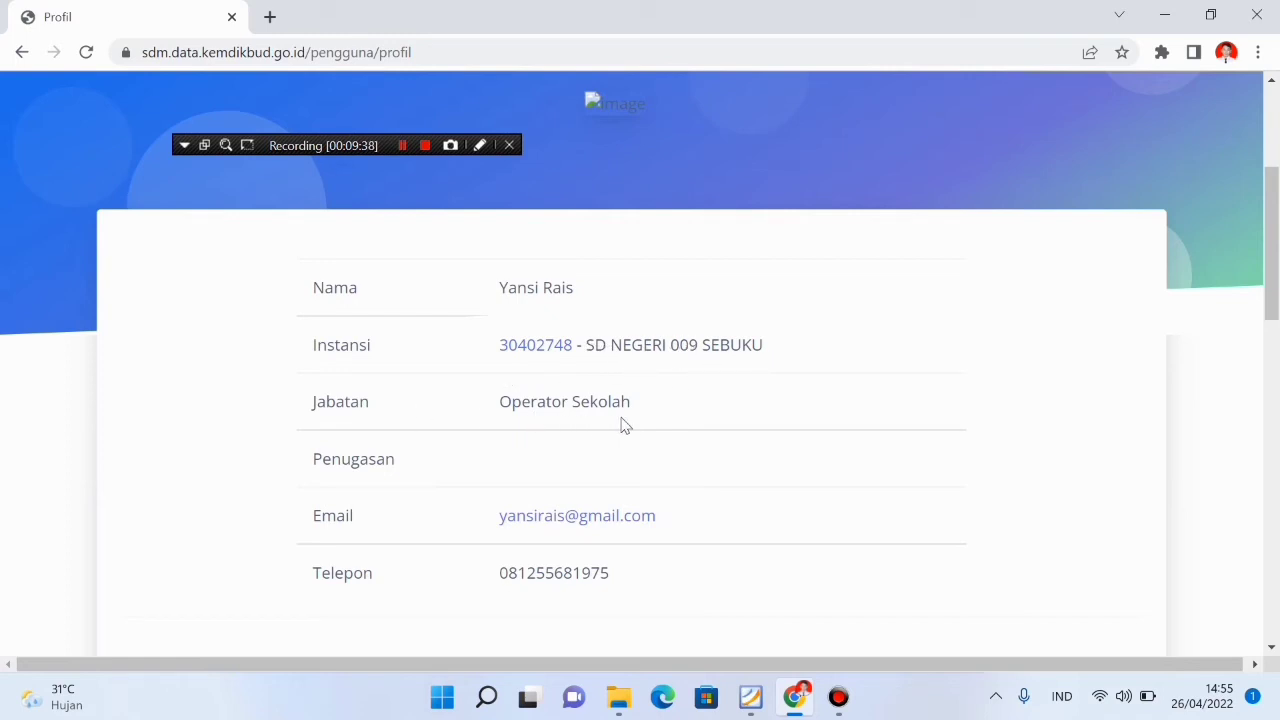
scroll(576, 430, down, 1)
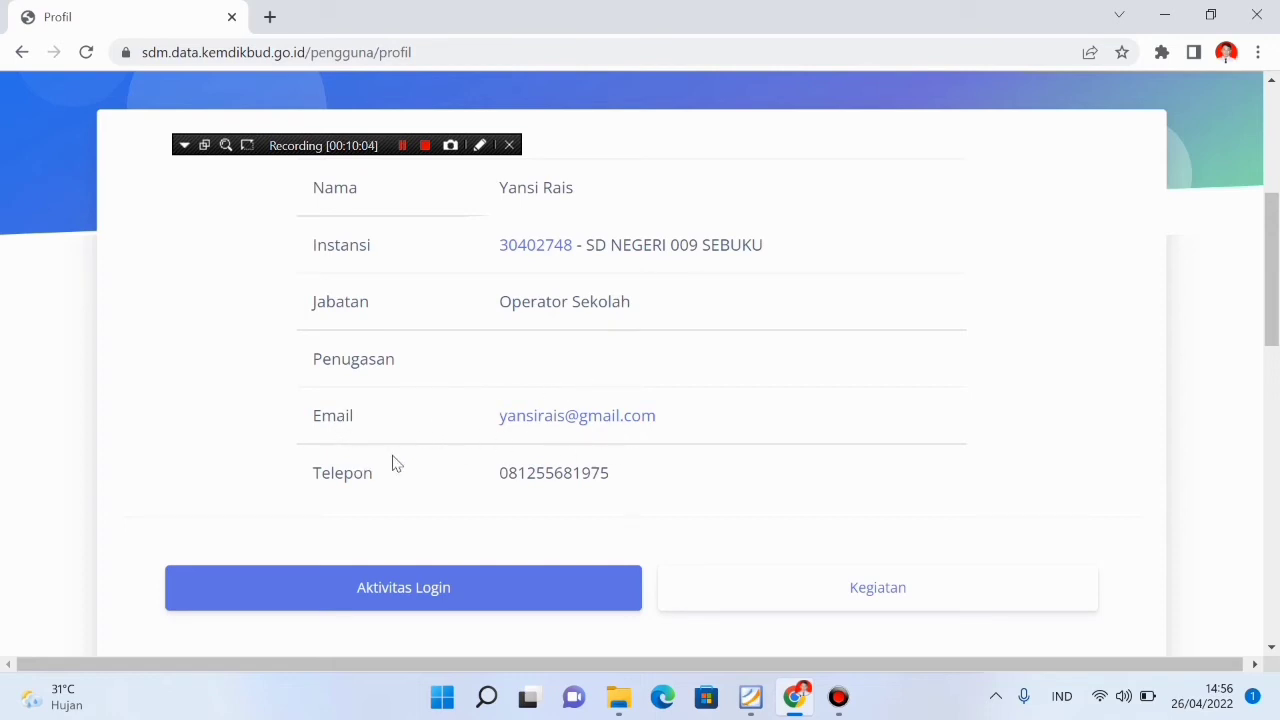
scroll(551, 477, down, 3)
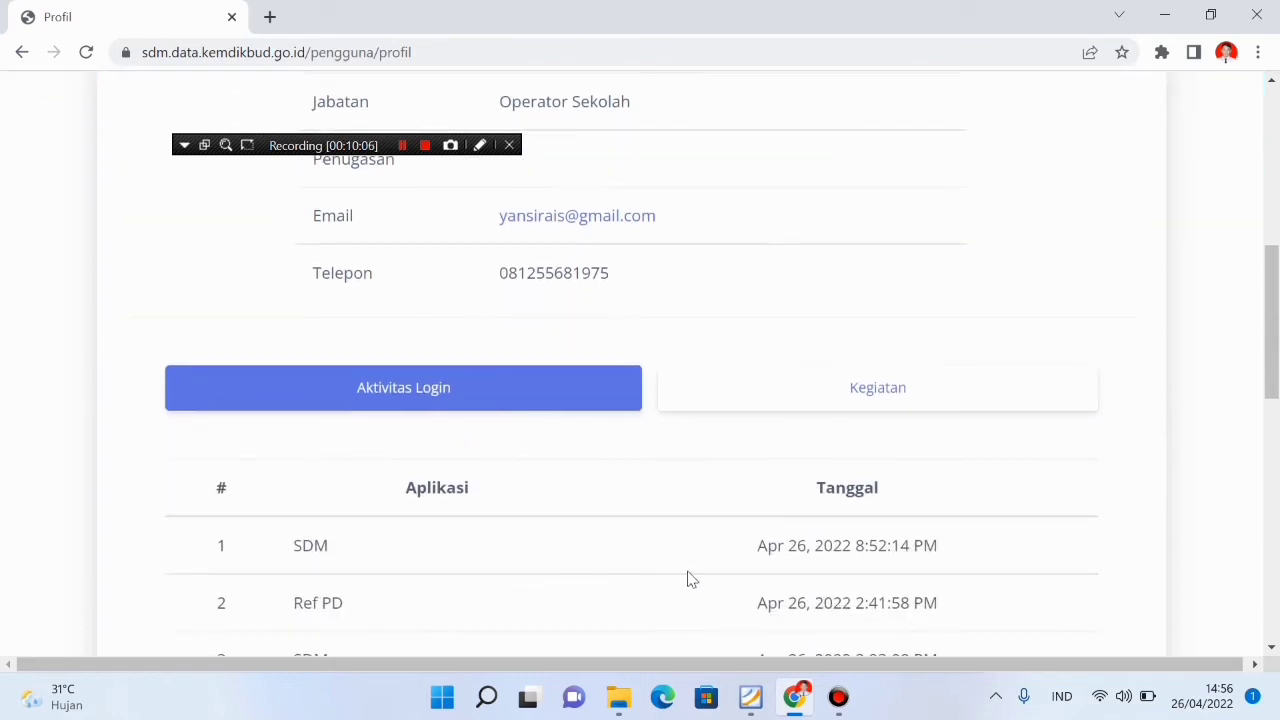
scroll(645, 566, down, 3)
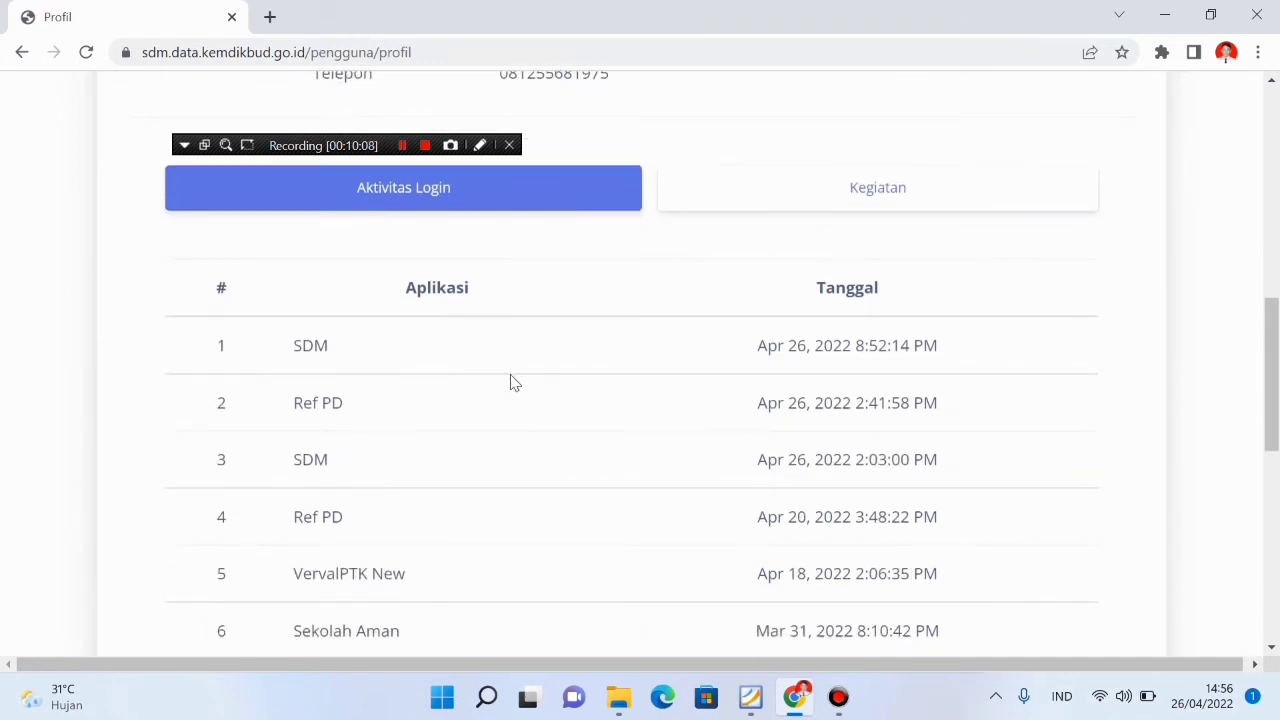
scroll(518, 384, down, 1)
scroll(760, 414, down, 1)
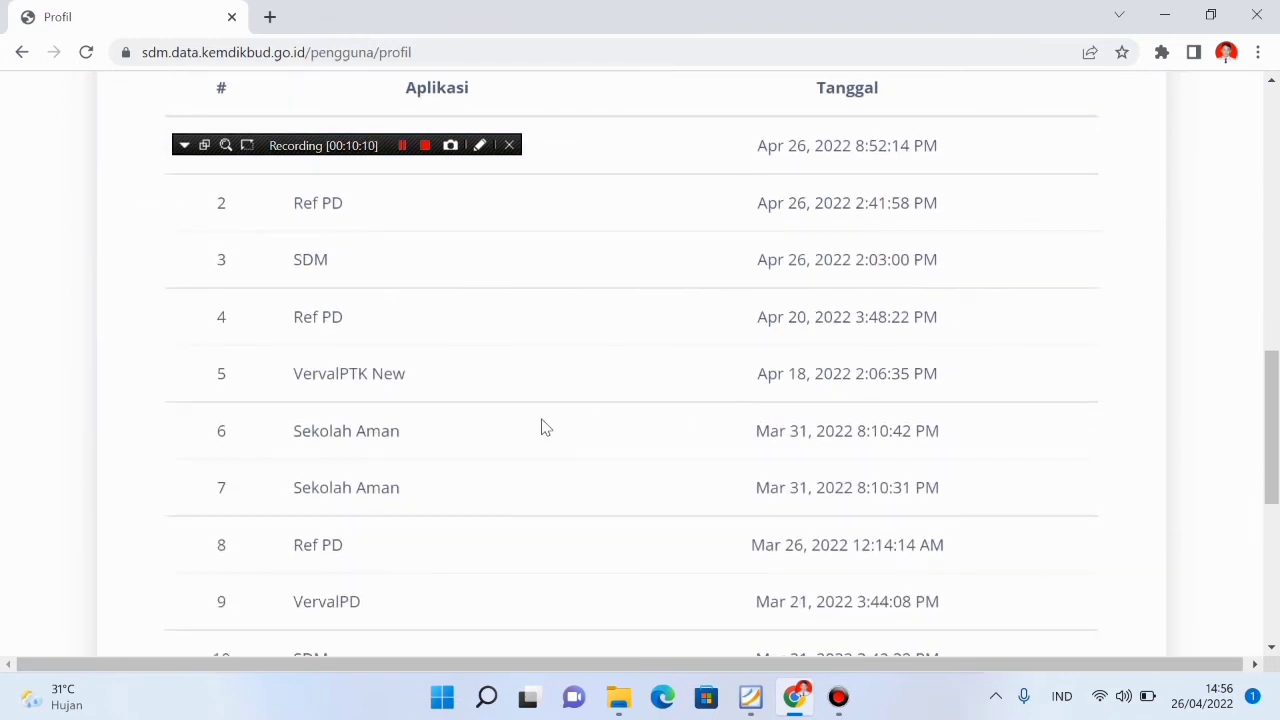
scroll(520, 425, up, 1)
scroll(506, 425, up, 2)
scroll(506, 425, down, 4)
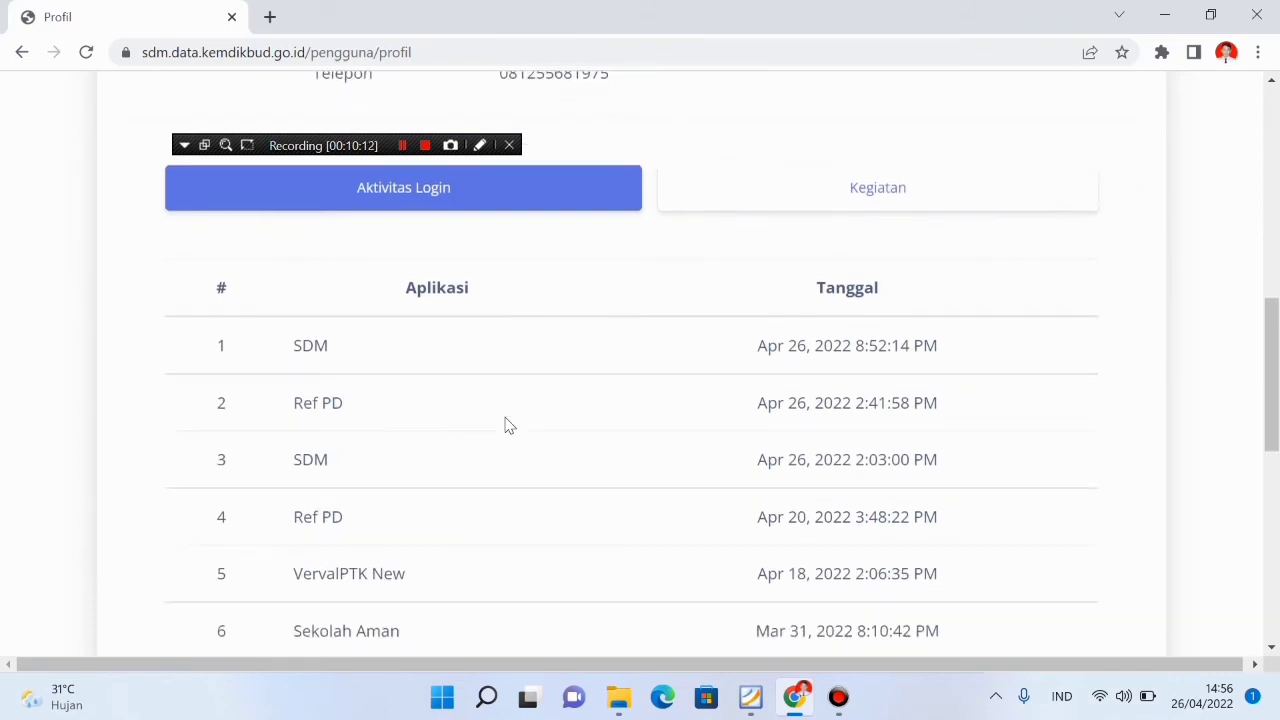
scroll(506, 425, down, 2)
scroll(506, 425, up, 3)
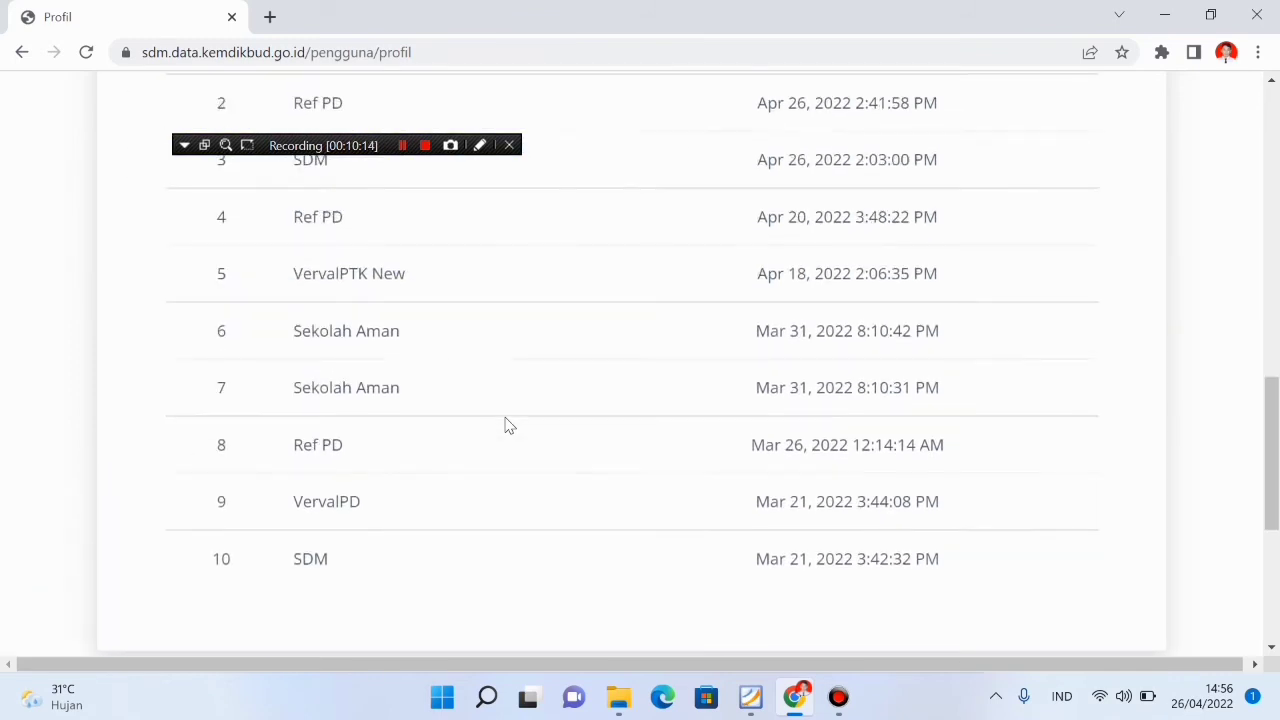
scroll(506, 425, up, 2)
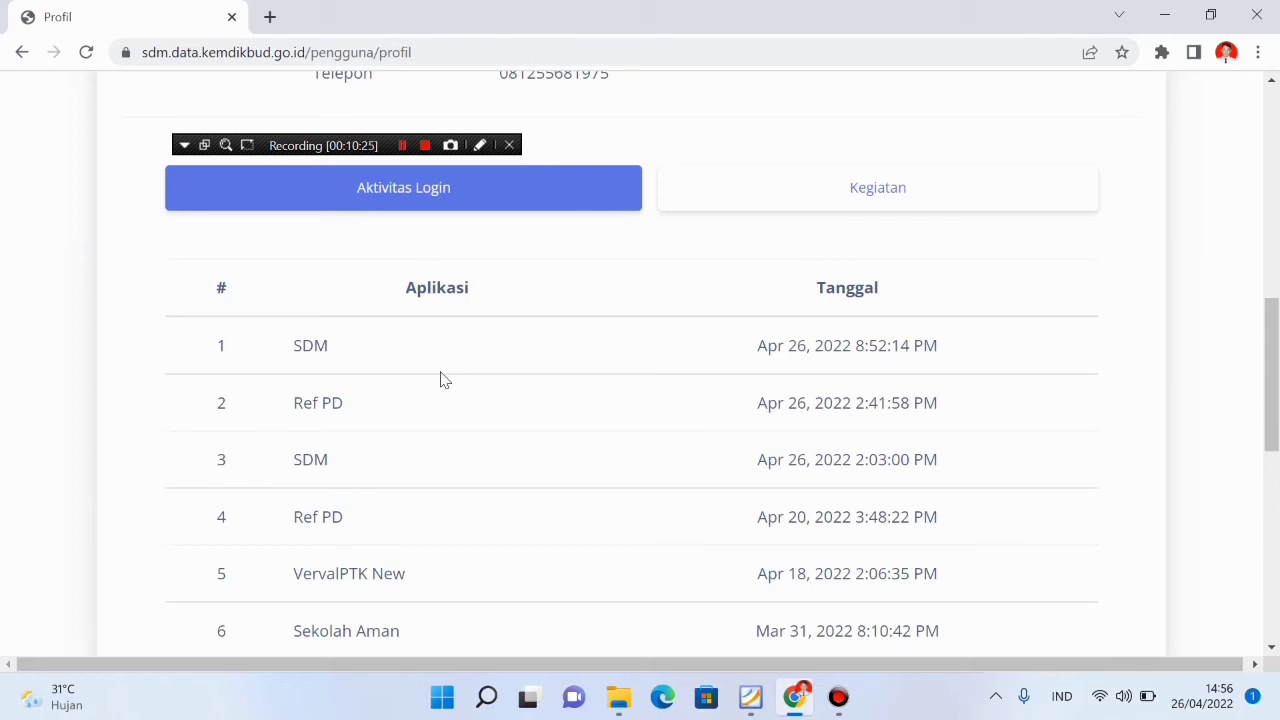
scroll(441, 379, up, 1)
scroll(441, 379, down, 3)
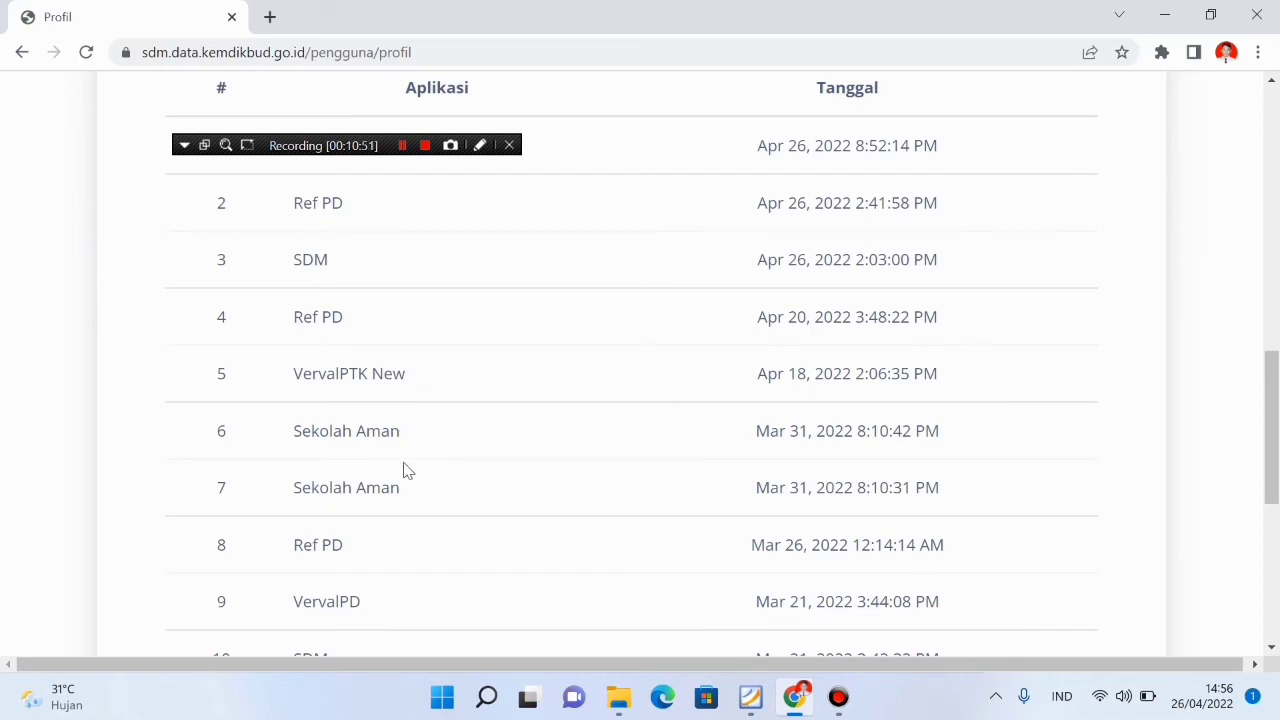
scroll(403, 469, down, 2)
scroll(403, 469, up, 8)
scroll(403, 468, up, 4)
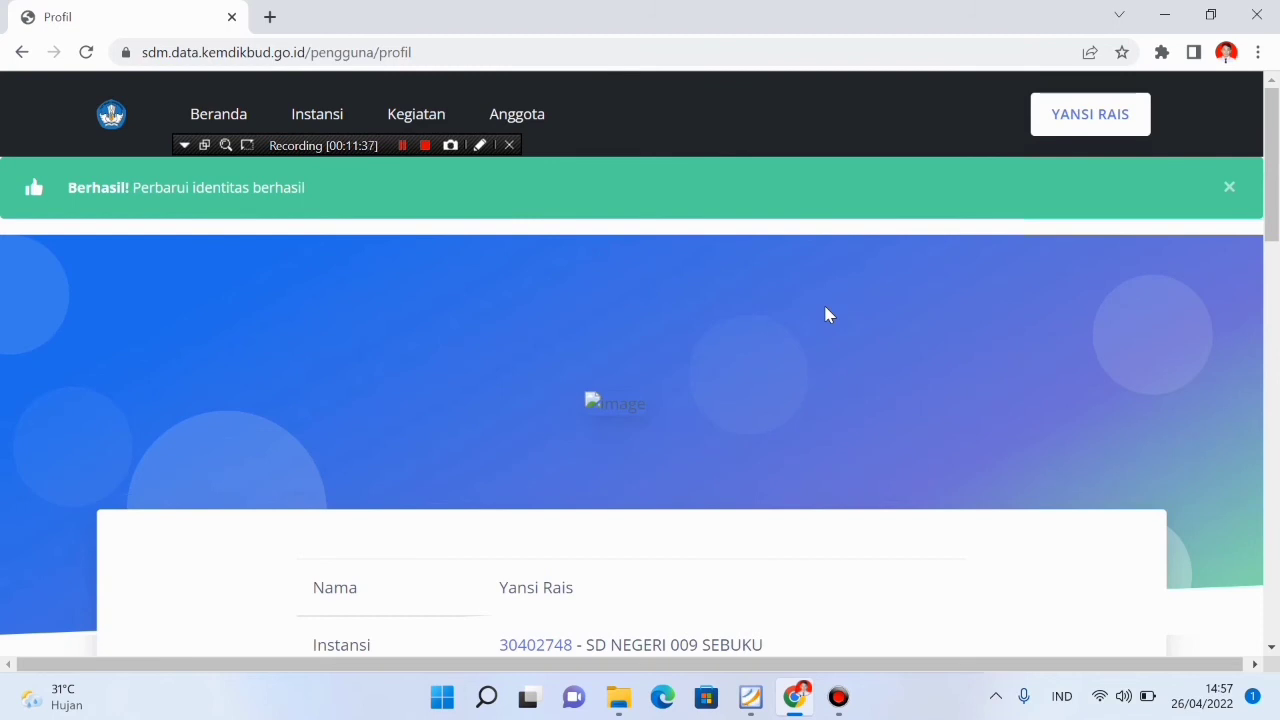
Start a Pengajuan Tambah Penugasan request and select Kab. Nunukan as the regency
click(1095, 114)
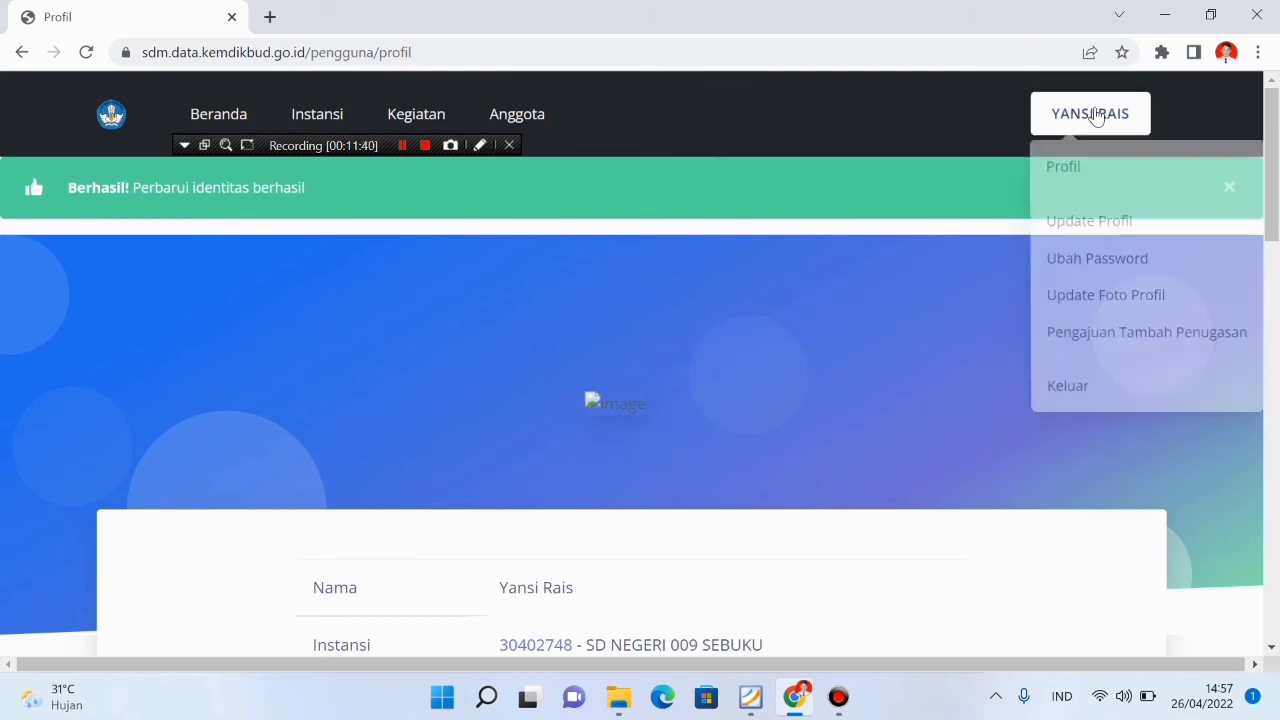
click(1133, 344)
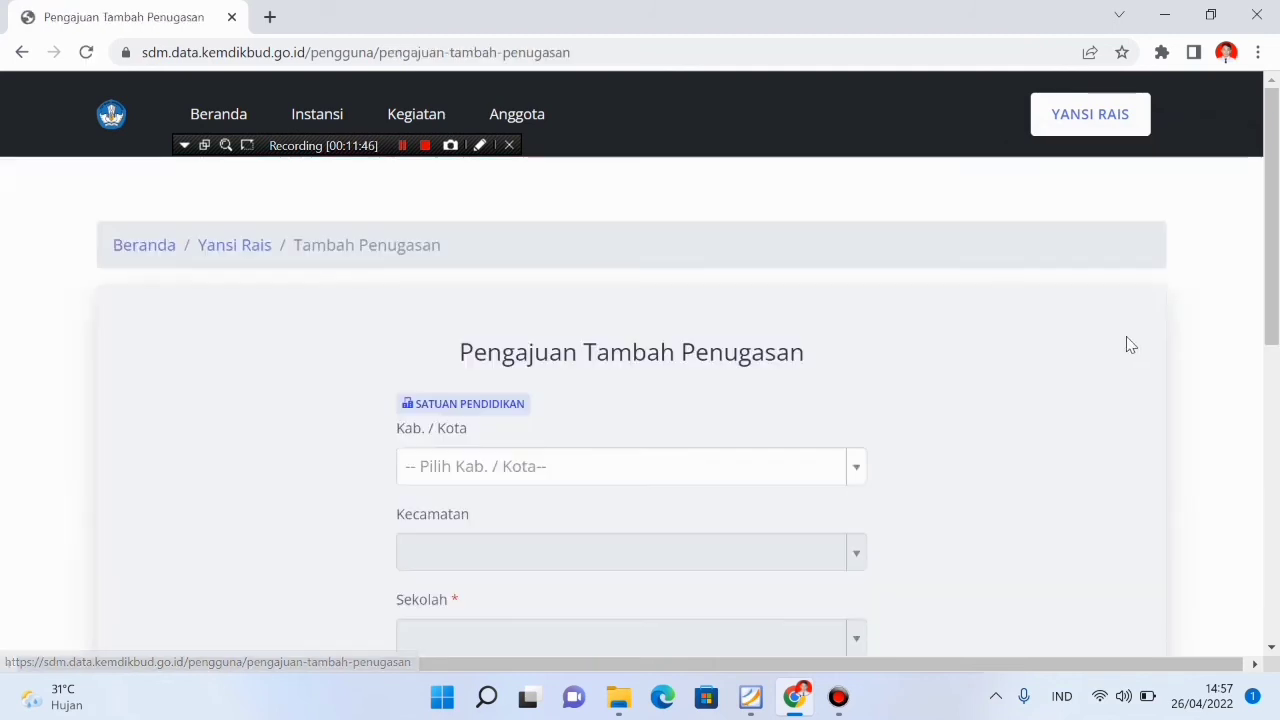
scroll(672, 360, down, 2)
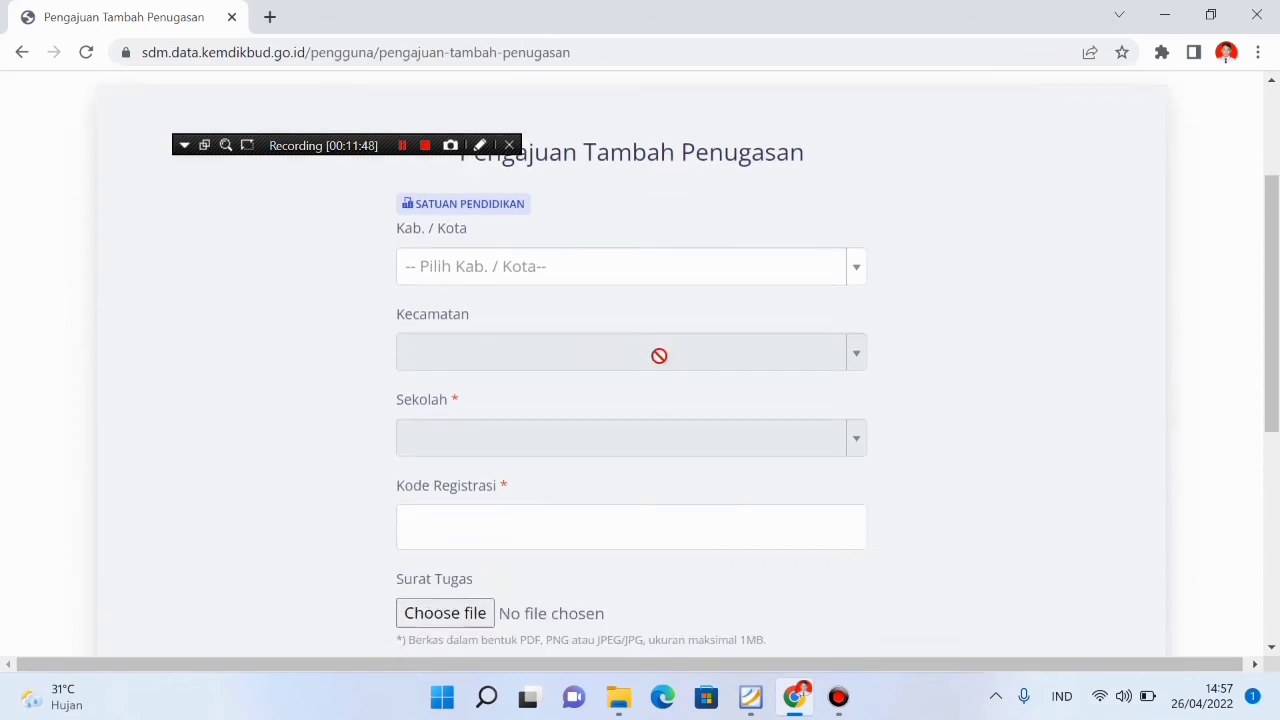
click(720, 266)
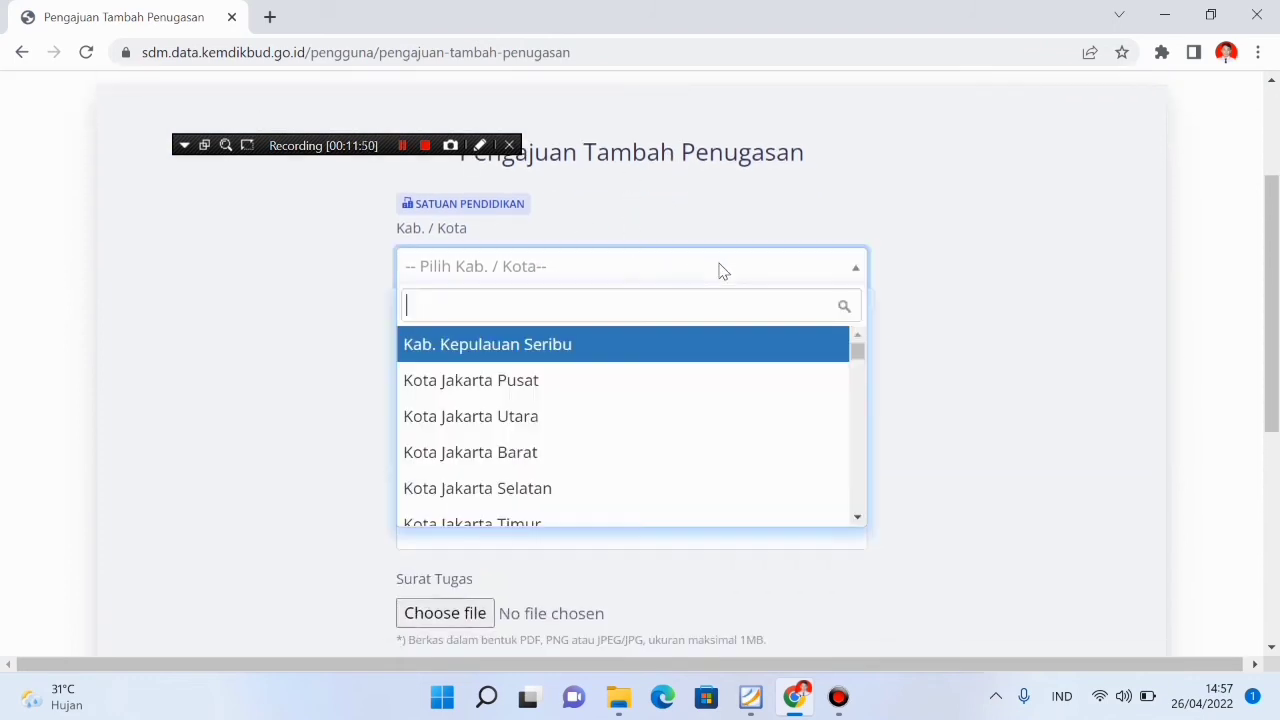
scroll(717, 280, down, 4)
scroll(766, 204, up, 2)
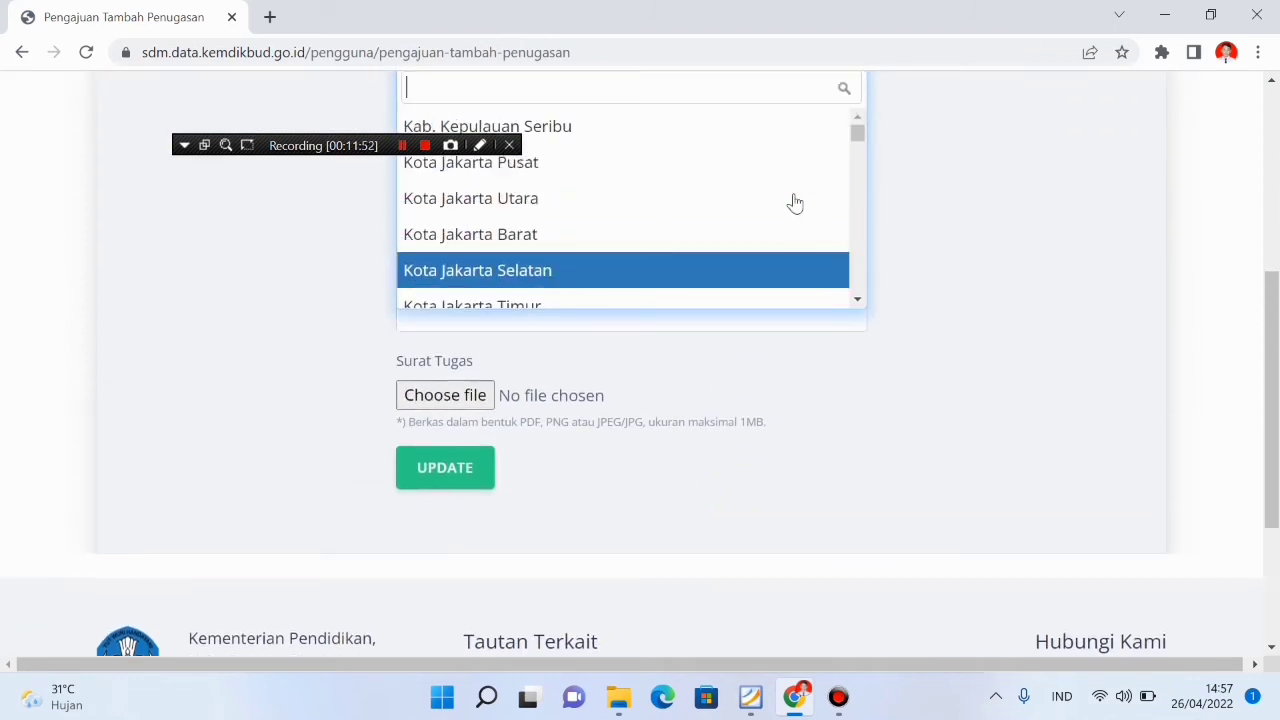
mouse_move(862, 155)
mouse_down()
mouse_move(868, 187)
mouse_move(857, 177)
mouse_up()
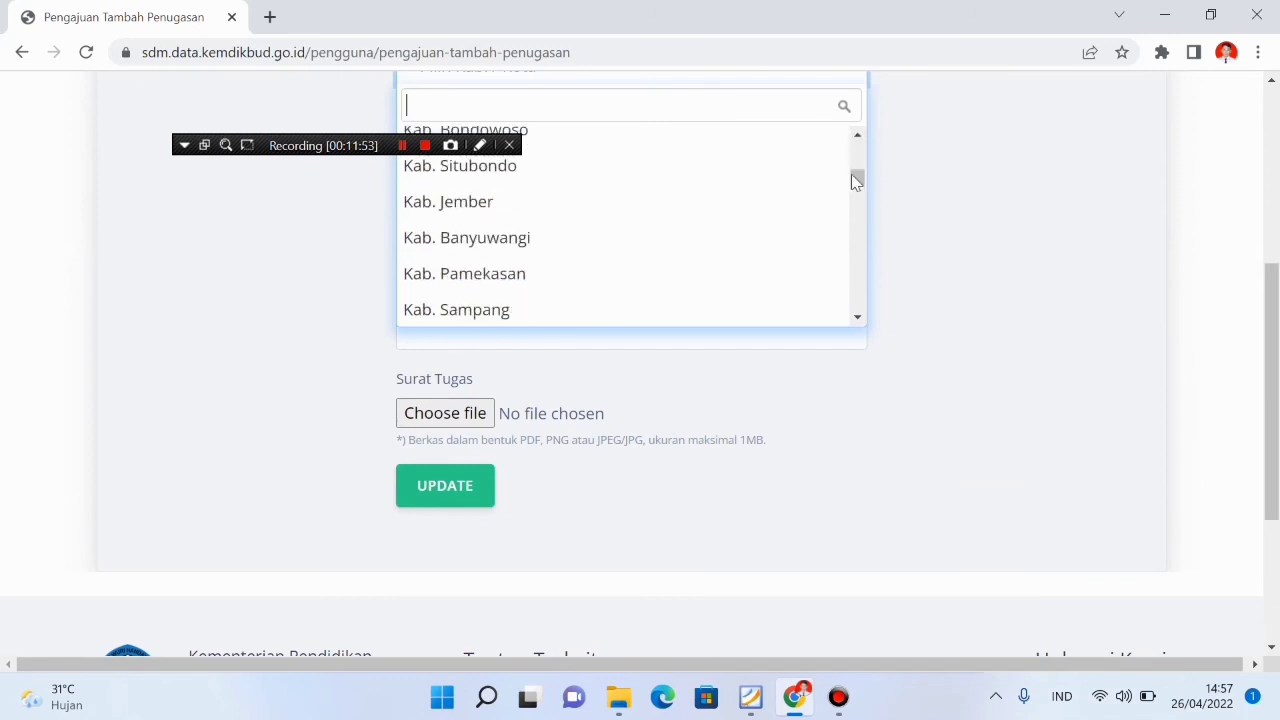
text(nunu)
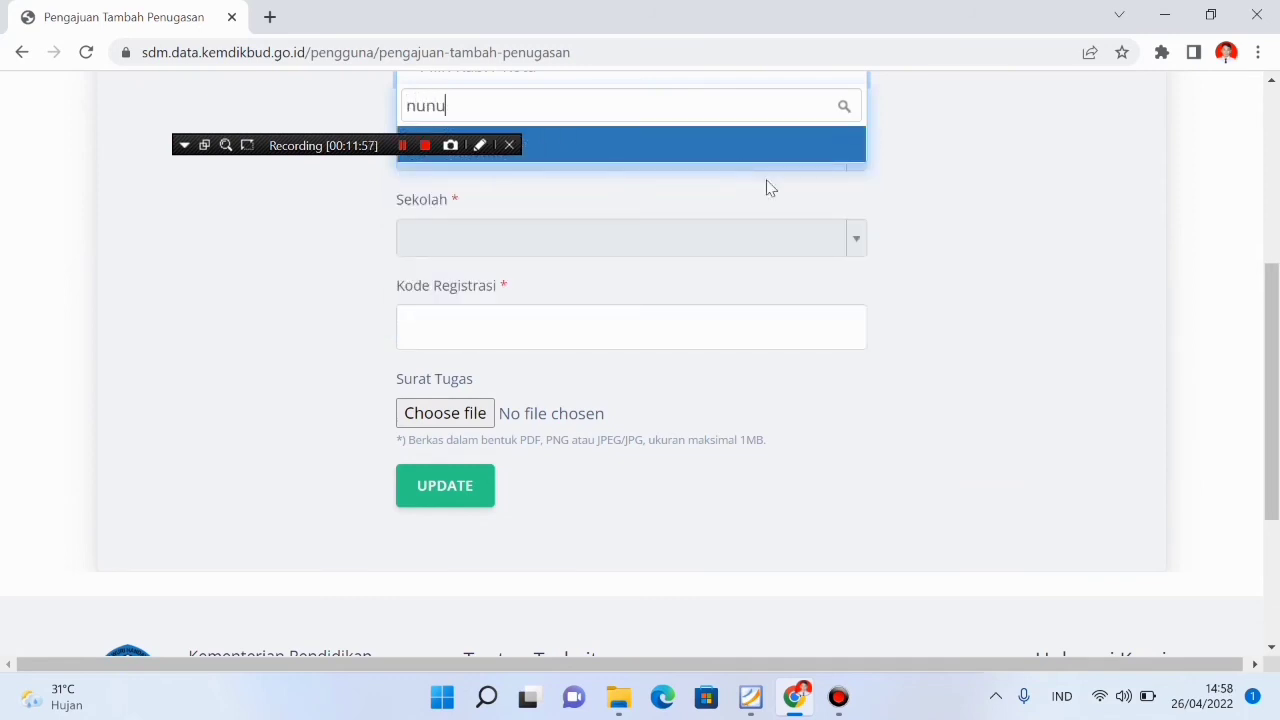
click(760, 158)
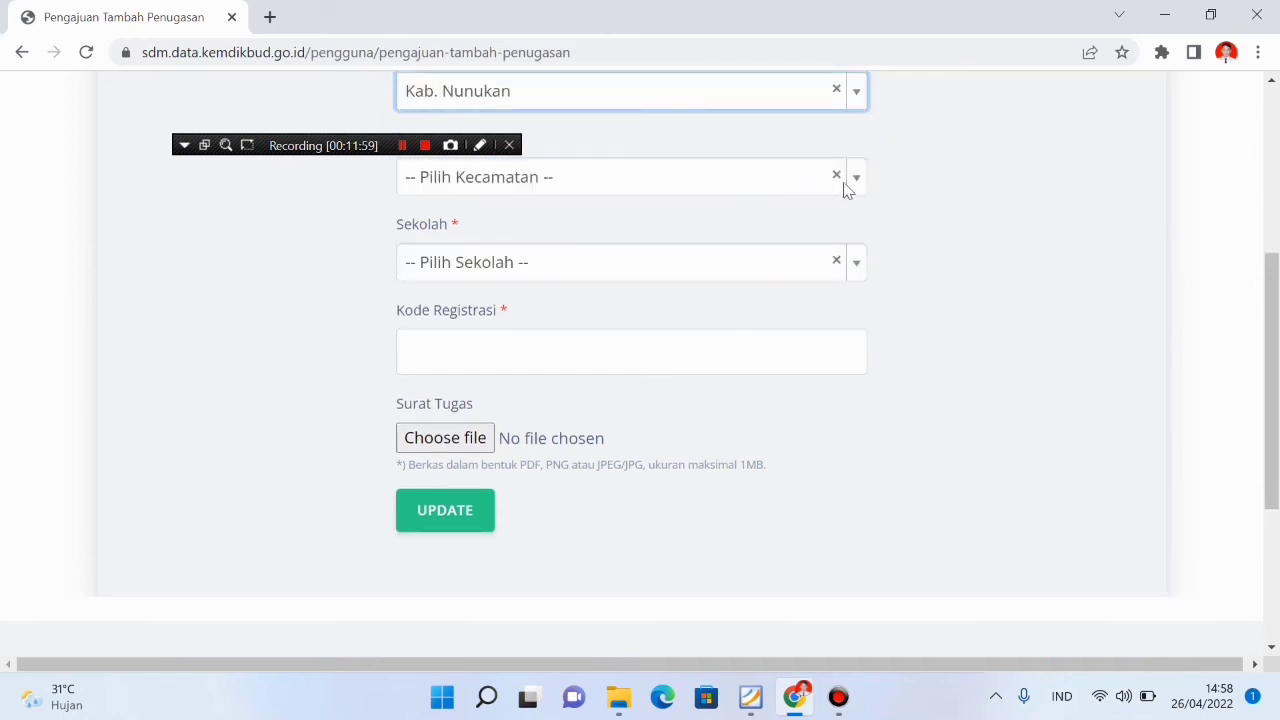
Select Kec. Sebuku as the district and SD NEGERI 008 SEBUKU as the school
click(857, 178)
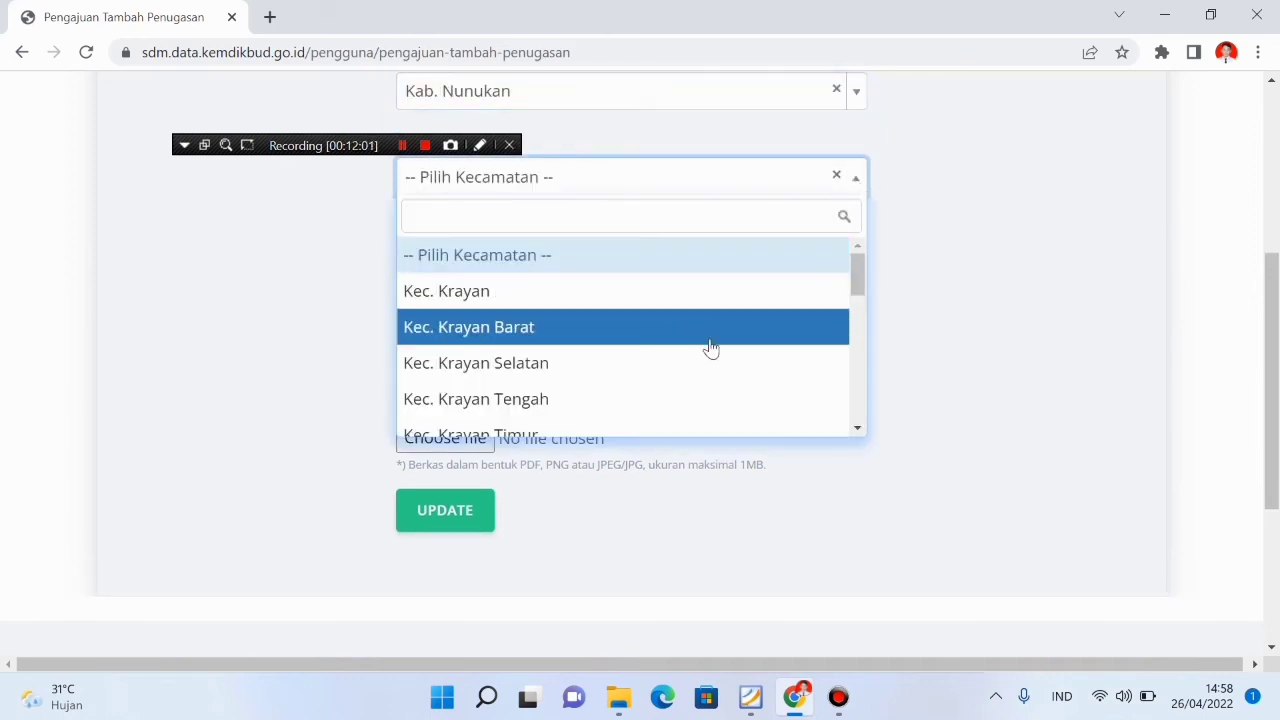
scroll(689, 366, down, 2)
scroll(670, 378, down, 5)
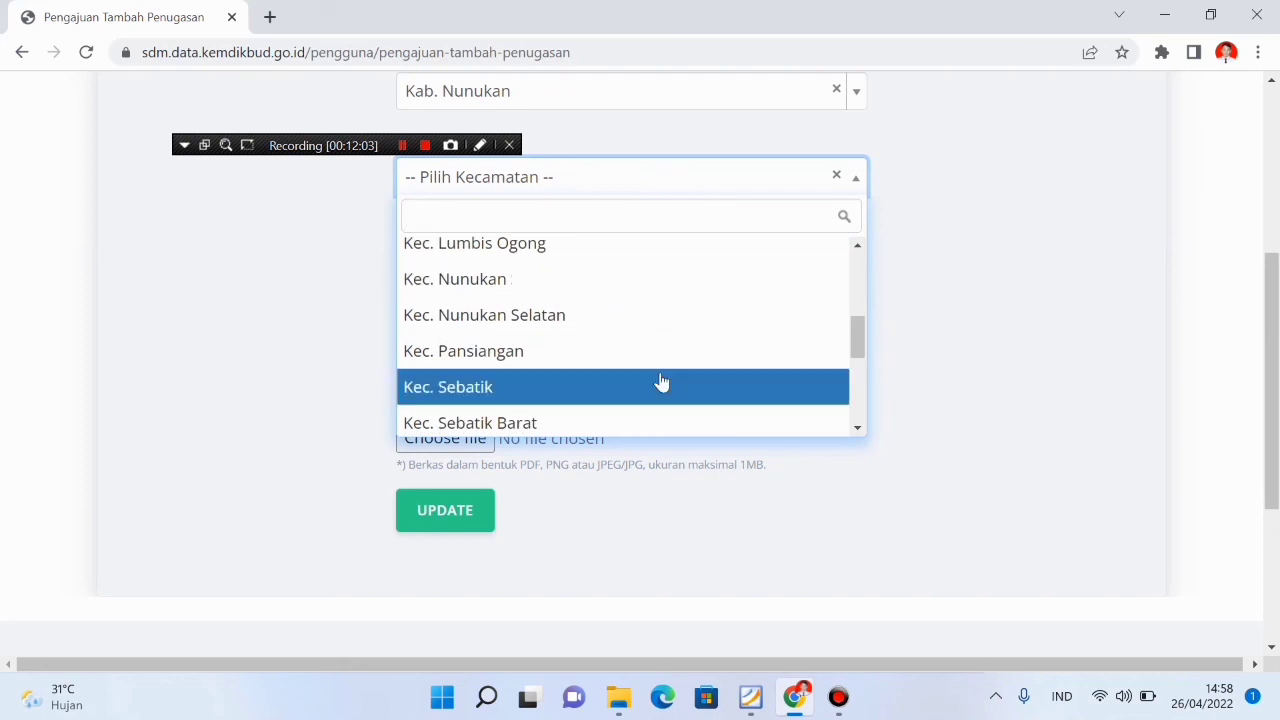
scroll(652, 385, down, 1)
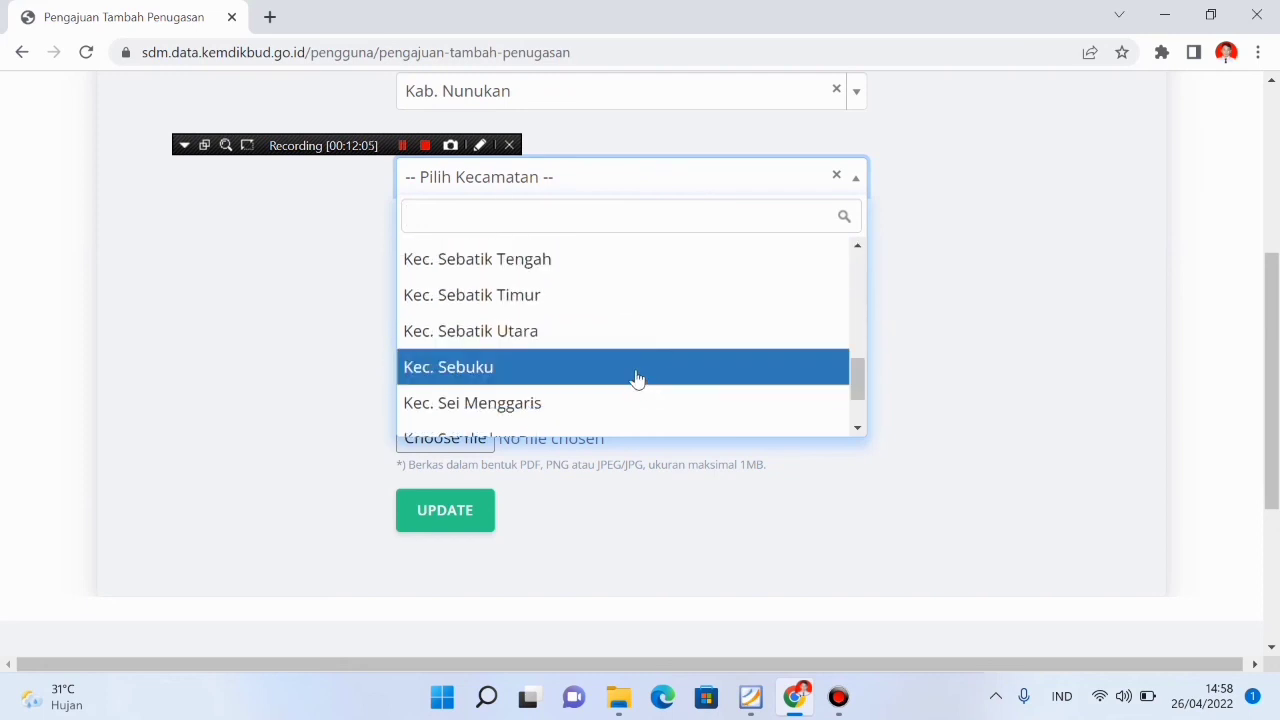
click(634, 378)
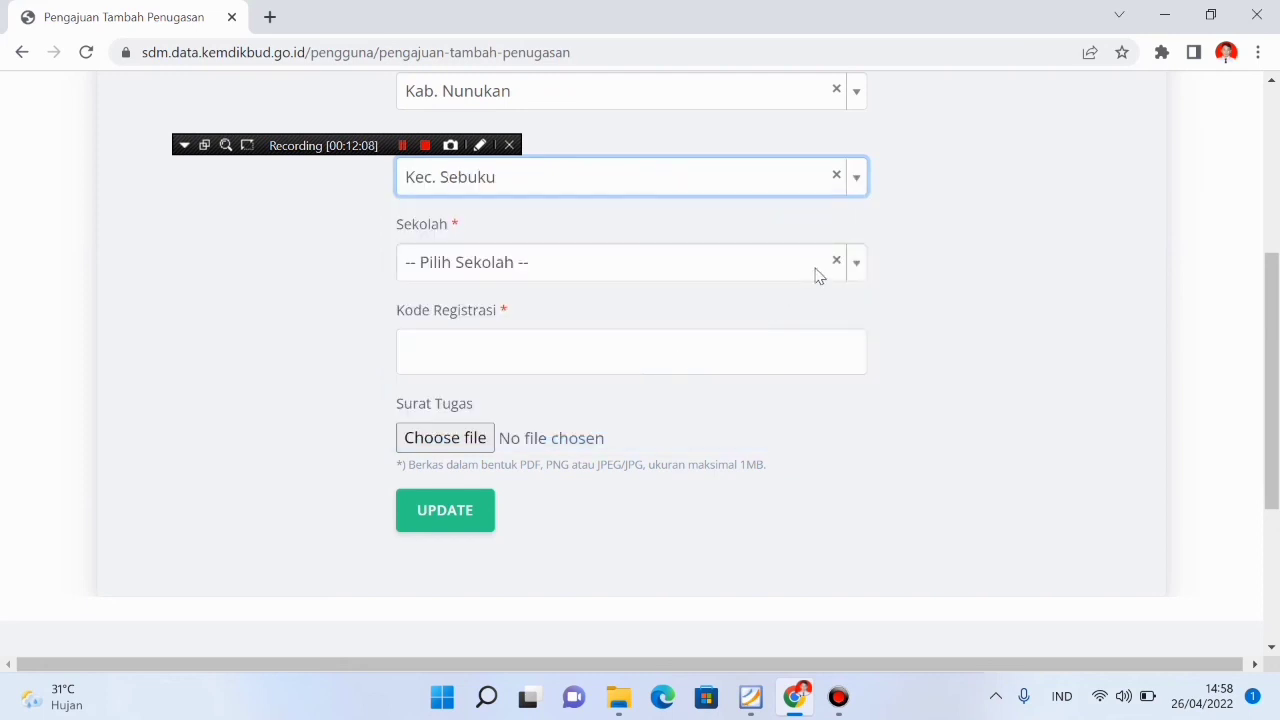
click(855, 268)
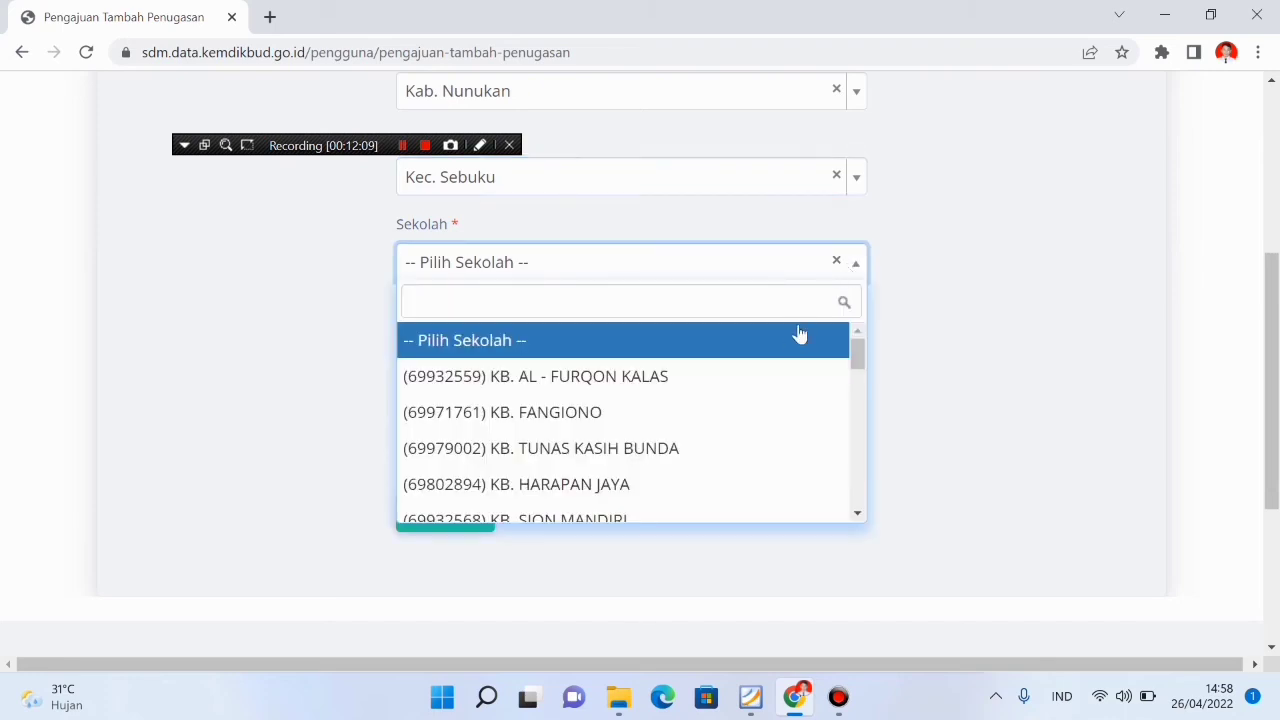
scroll(768, 381, down, 4)
scroll(767, 381, down, 2)
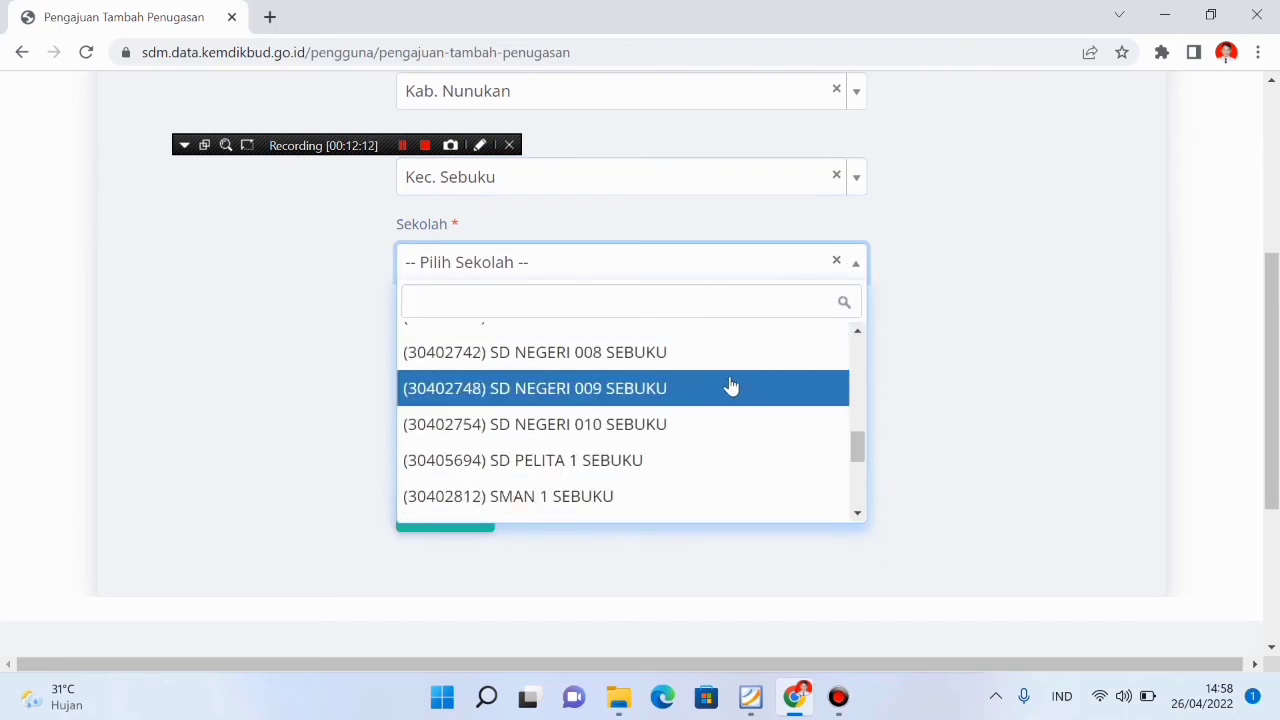
click(686, 356)
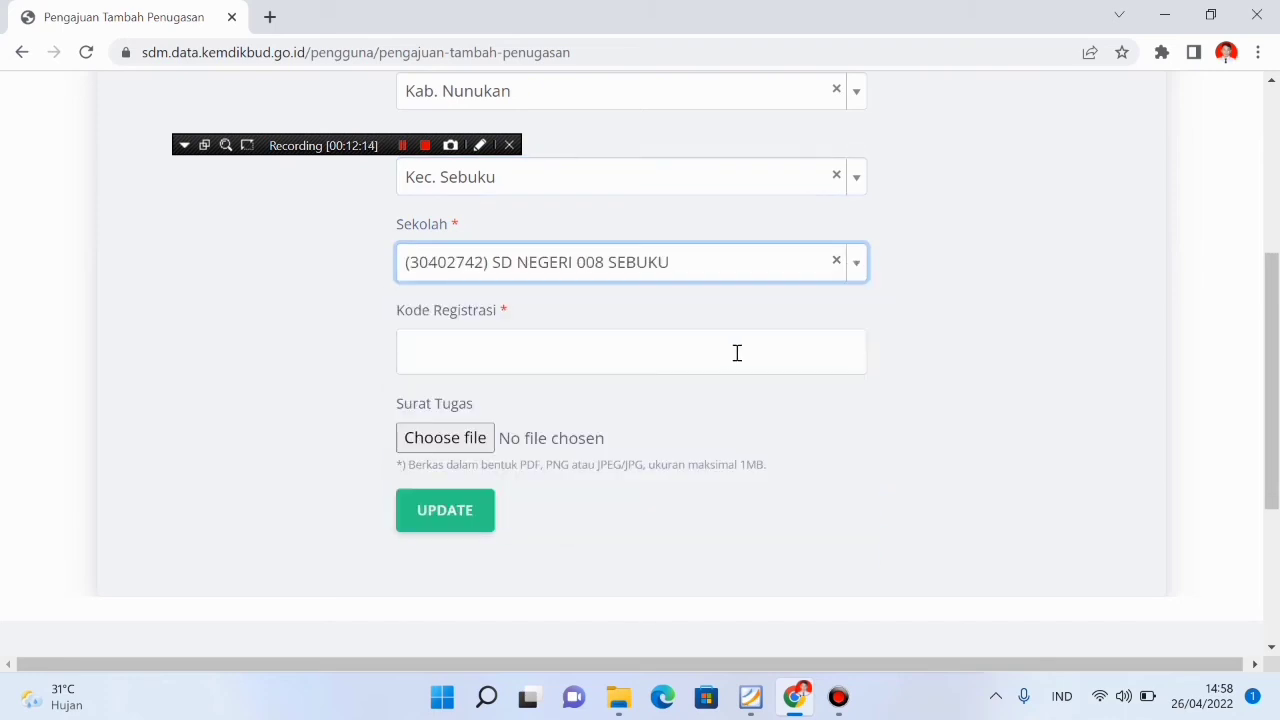
click(680, 363)
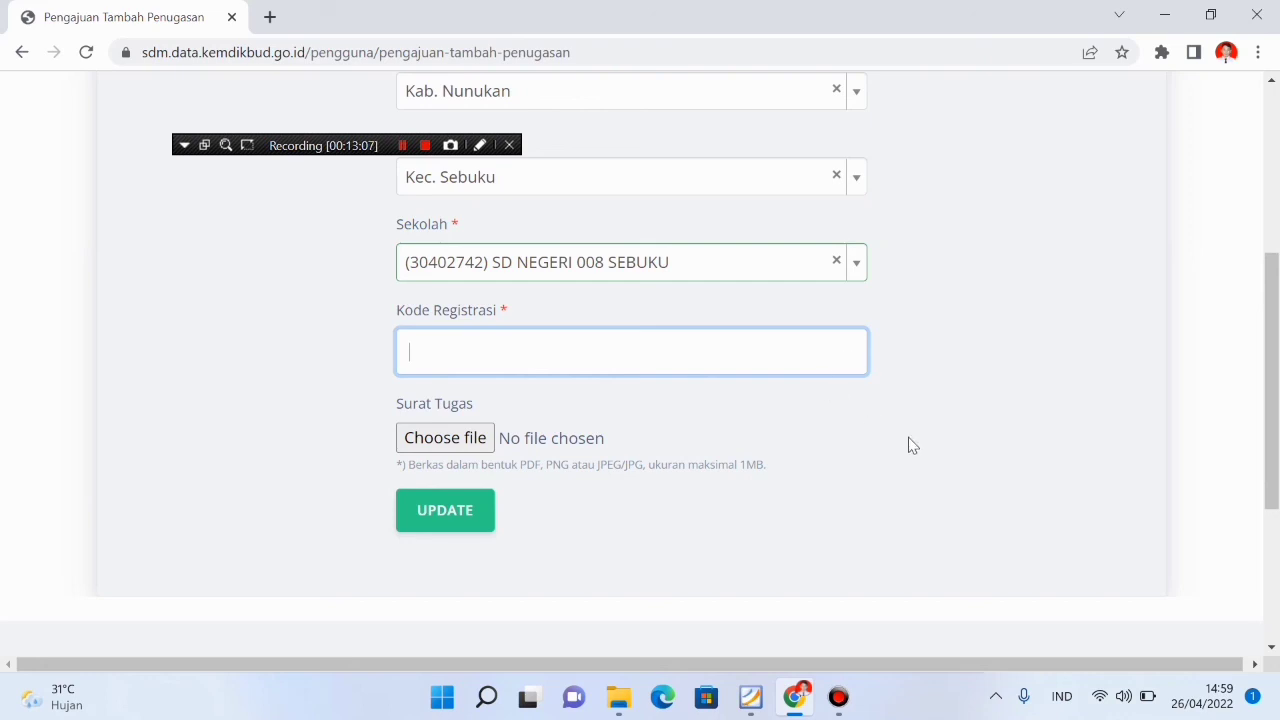
scroll(910, 442, up, 2)
scroll(921, 449, down, 2)
scroll(921, 449, up, 4)
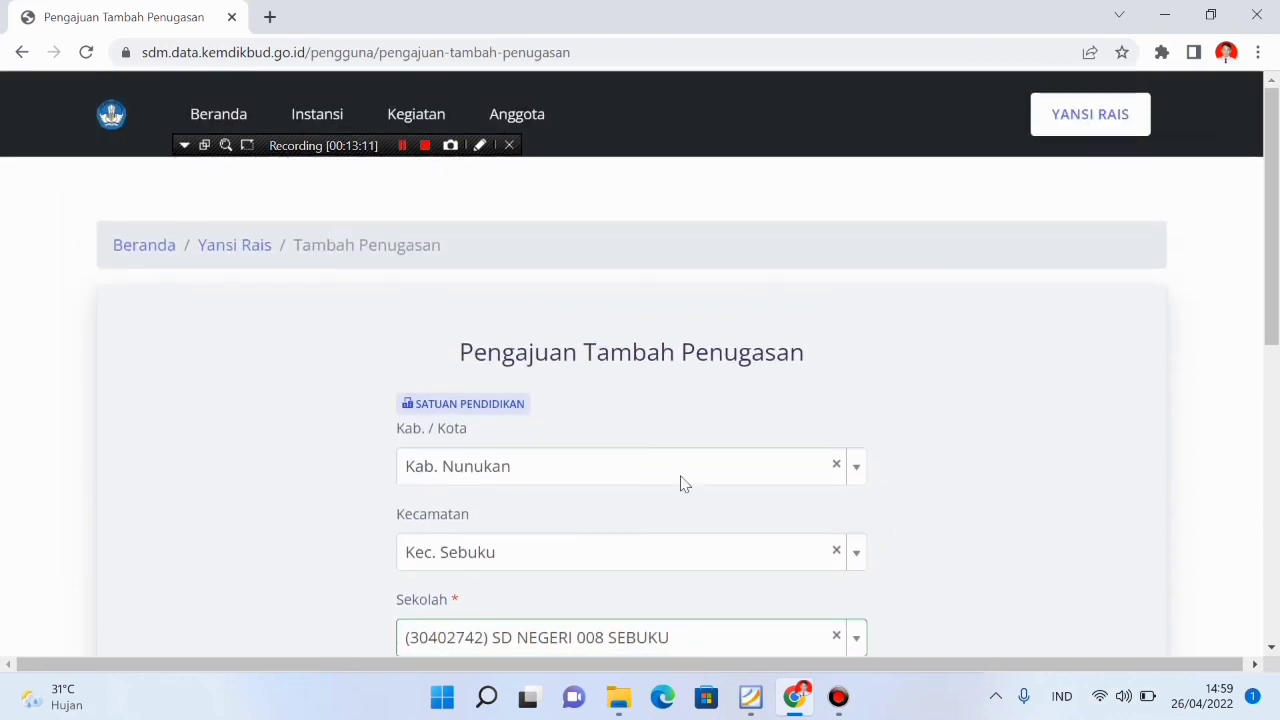
scroll(731, 451, down, 4)
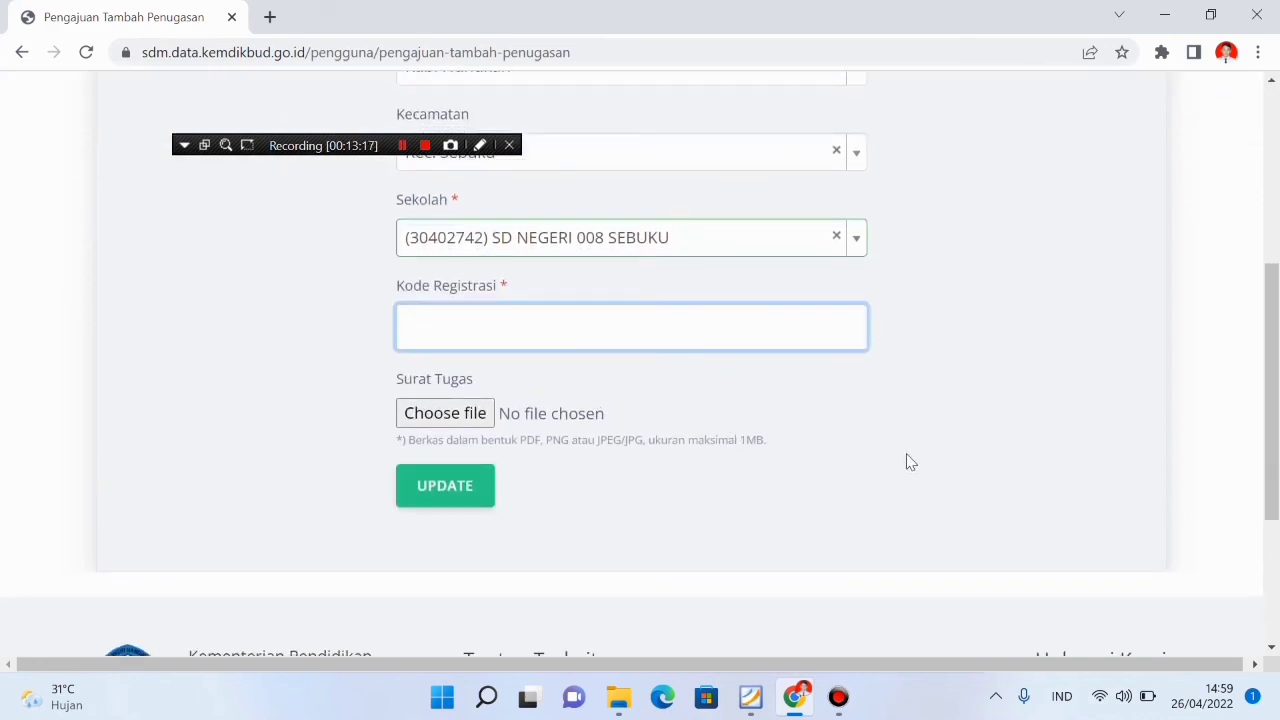
scroll(908, 463, up, 2)
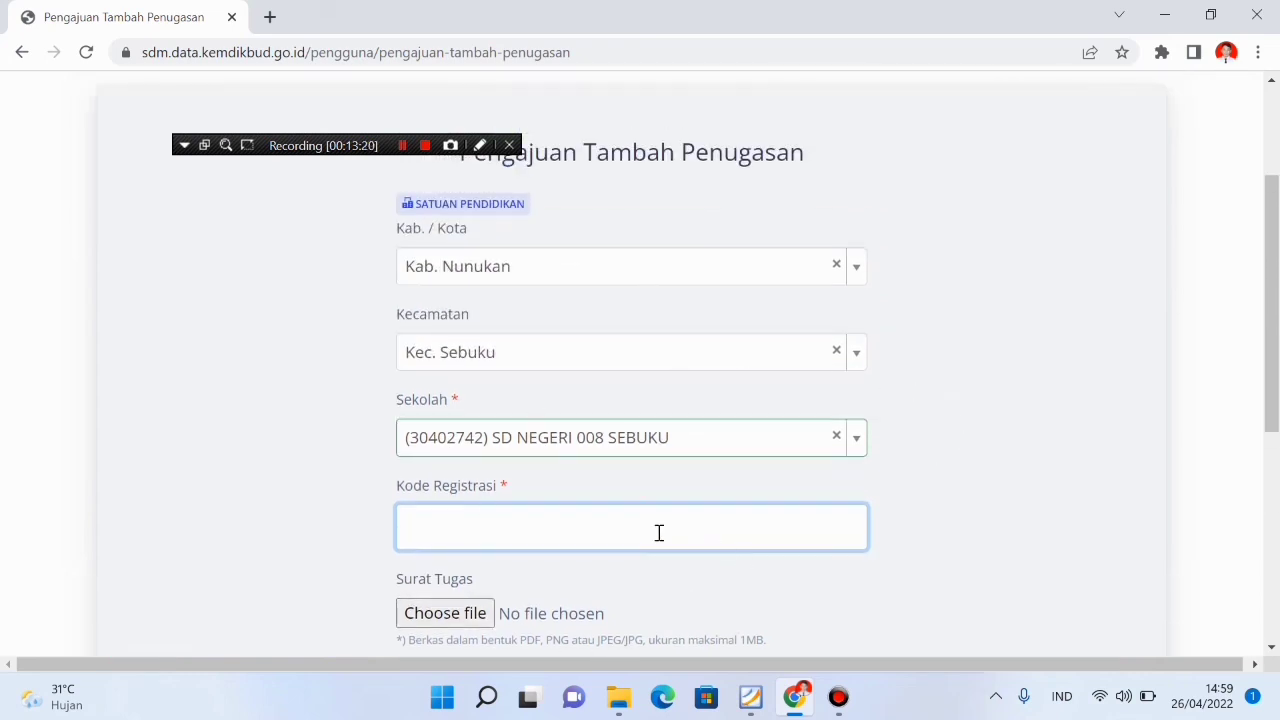
scroll(640, 520, down, 2)
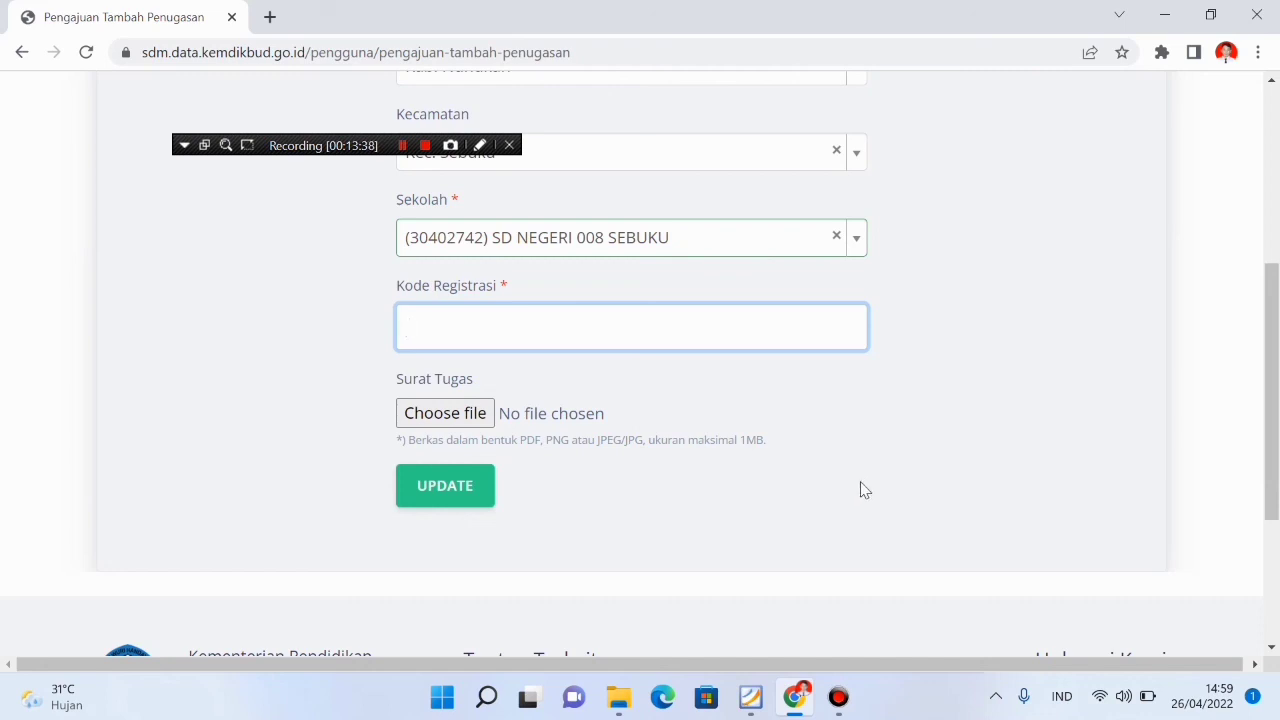
scroll(864, 490, up, 4)
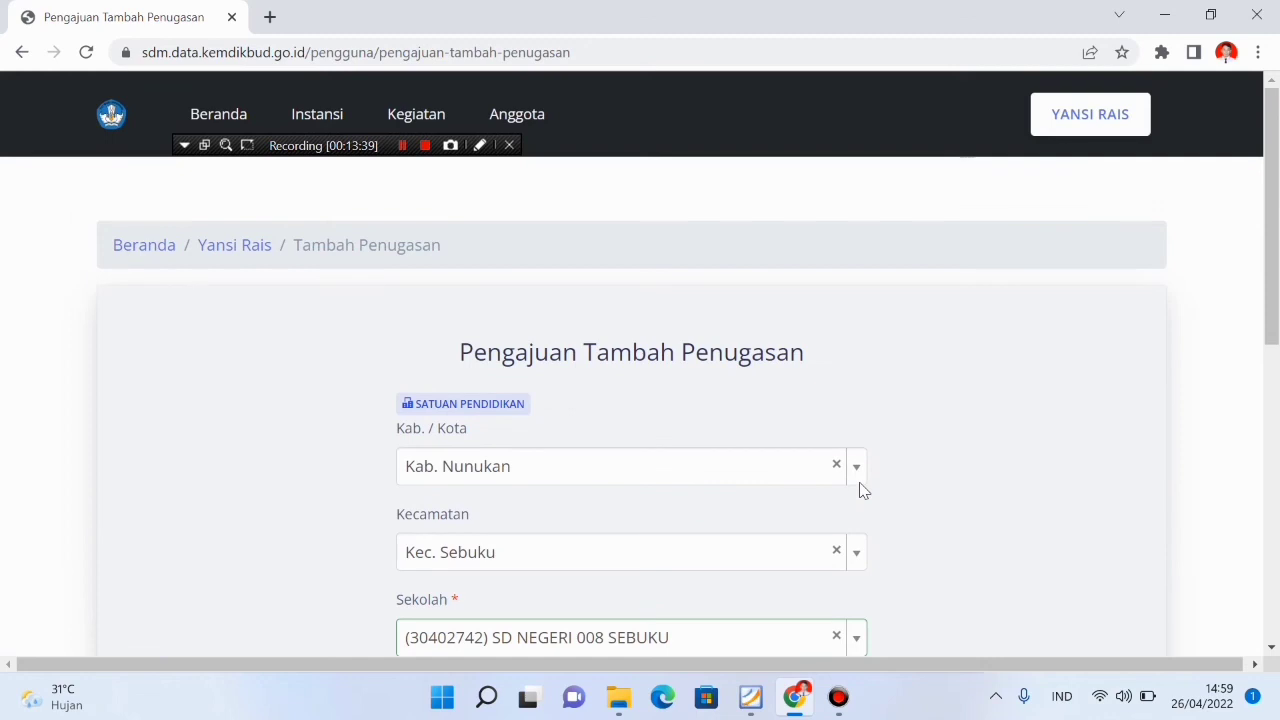